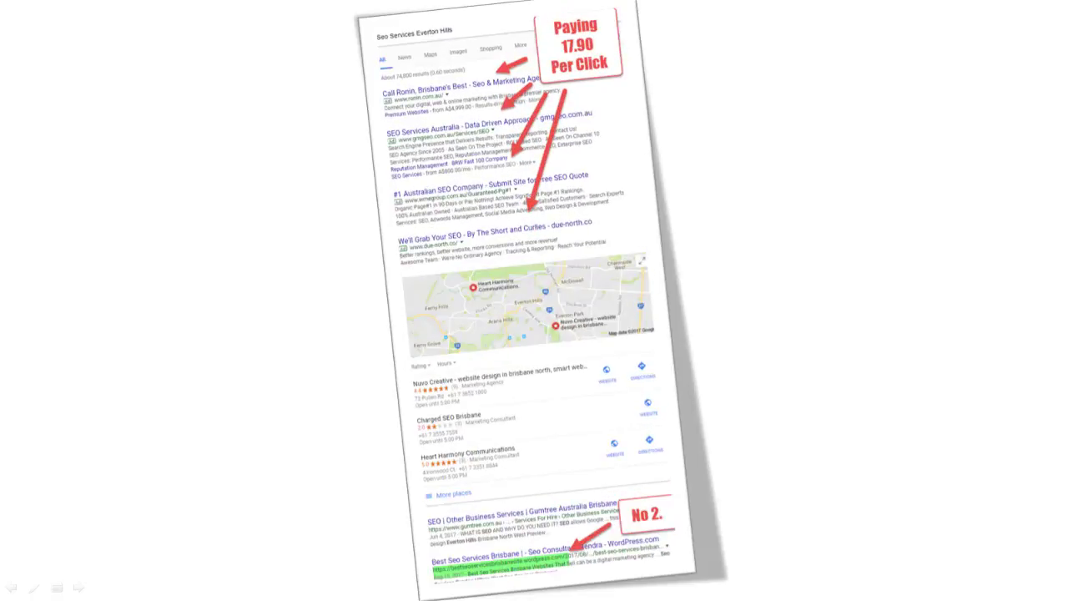
pyautogui.press('Right')
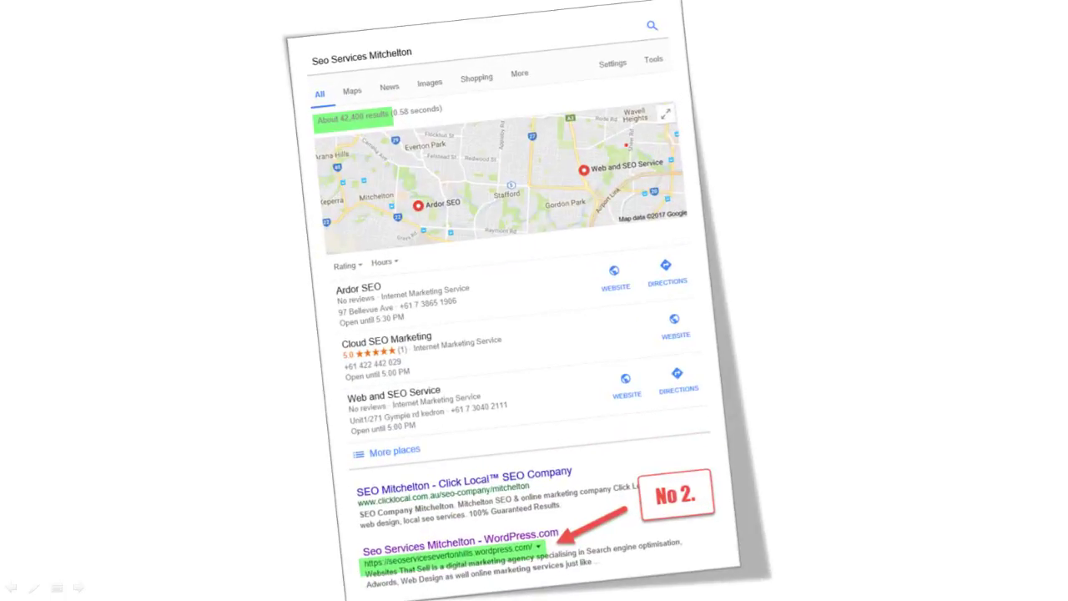
pyautogui.press('Right')
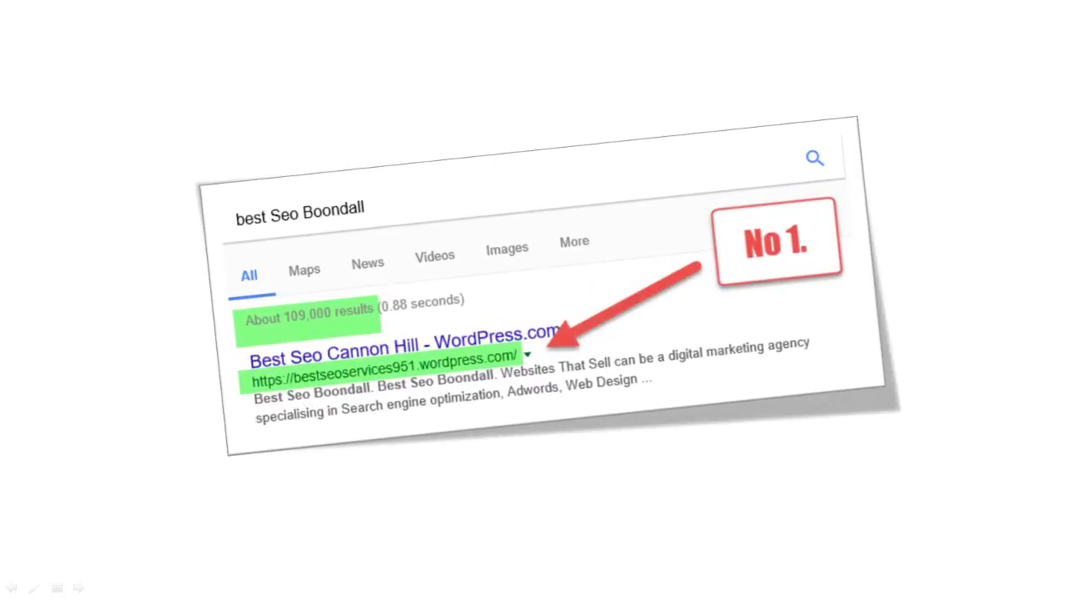
pyautogui.press('Right')
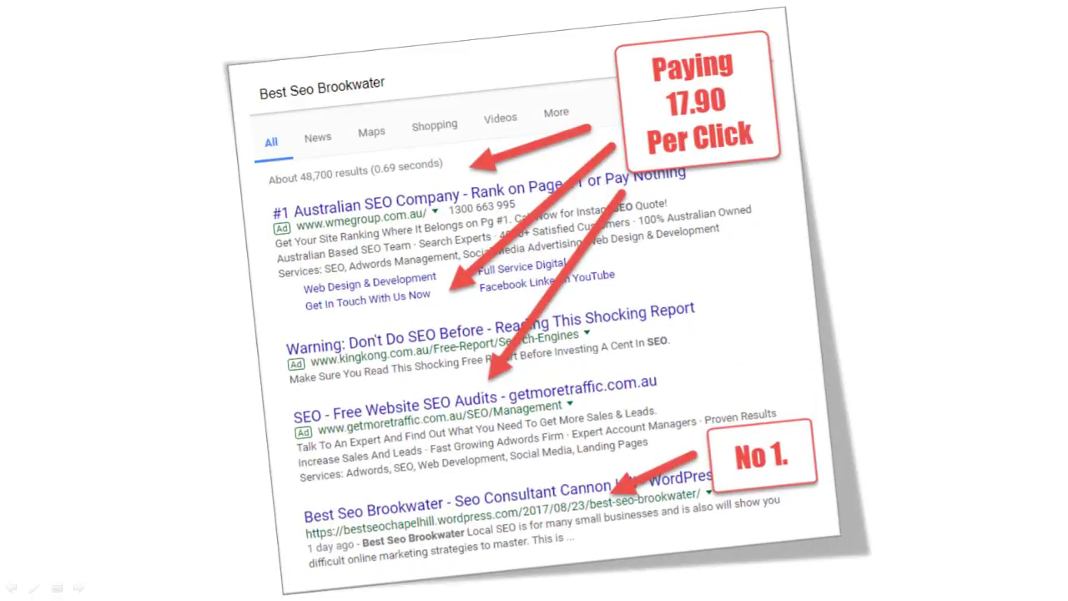
pyautogui.press('Right')
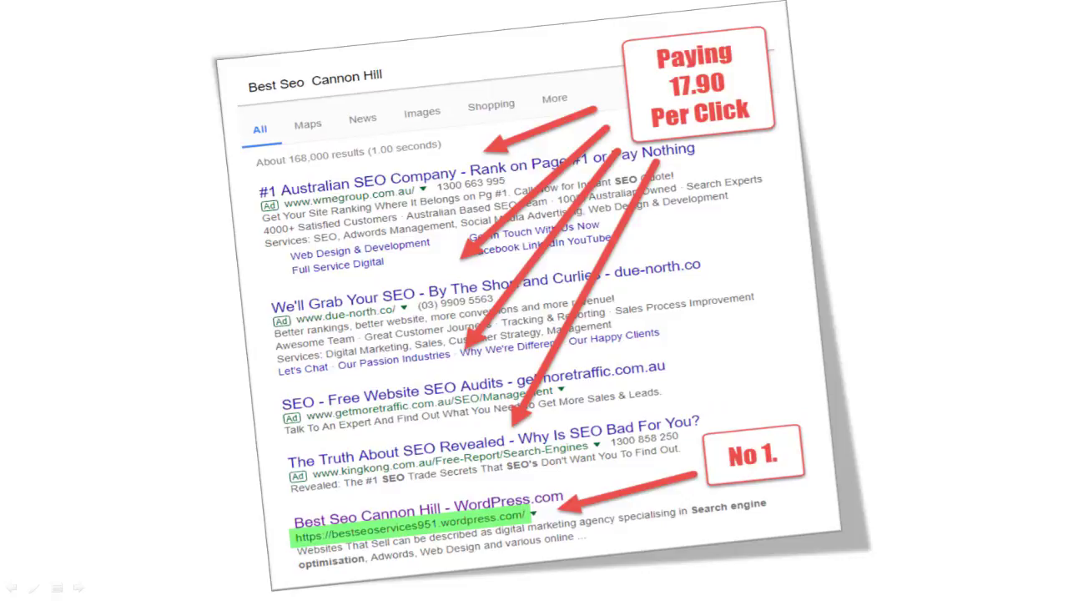
pyautogui.press('Right')
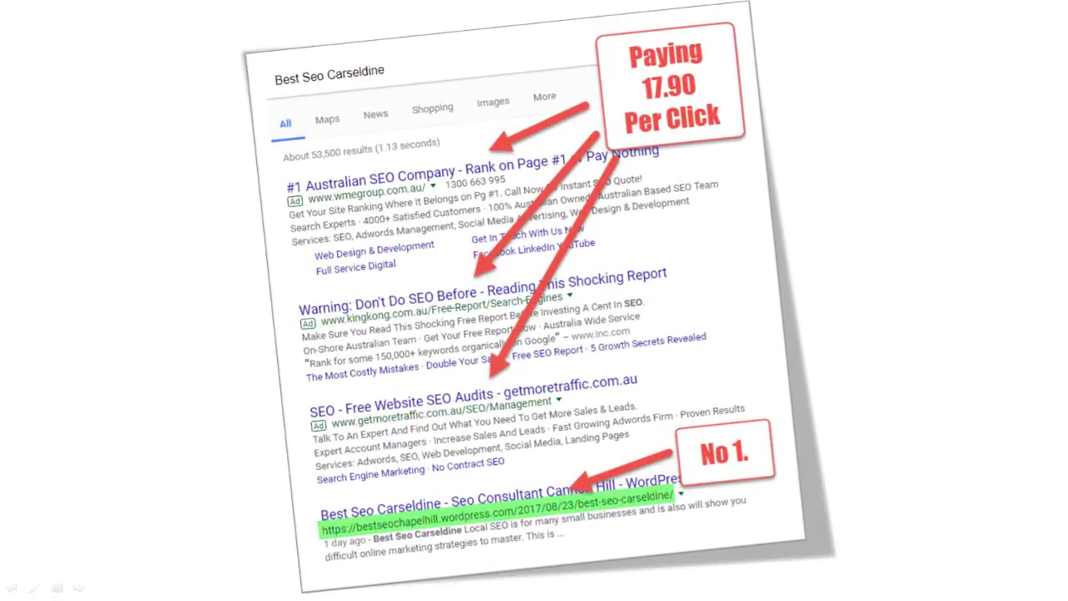
pyautogui.press('Right')
pyautogui.press('Right')
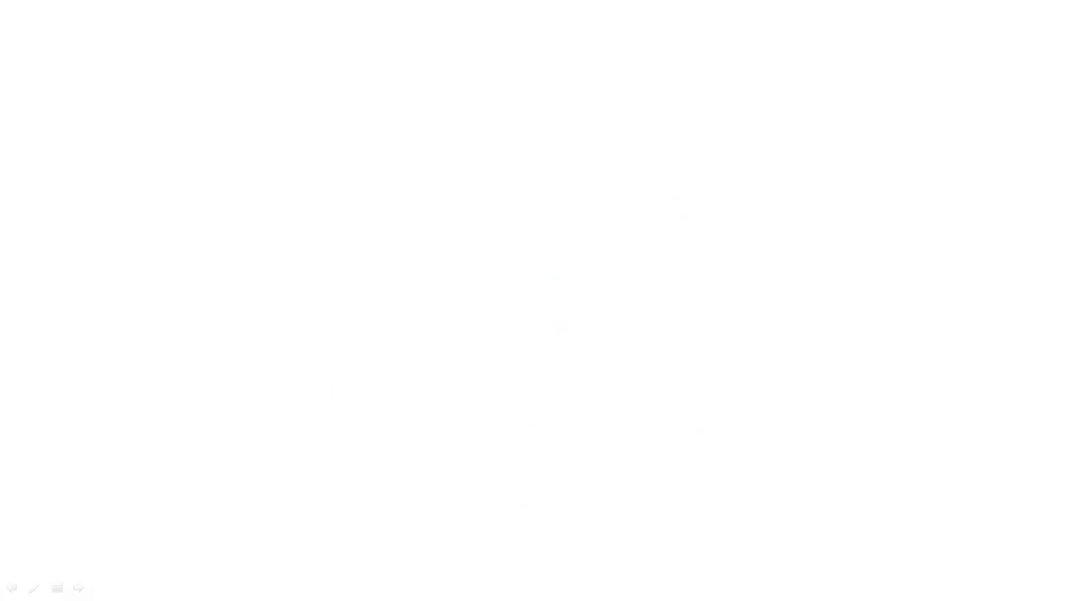
pyautogui.press('Right')
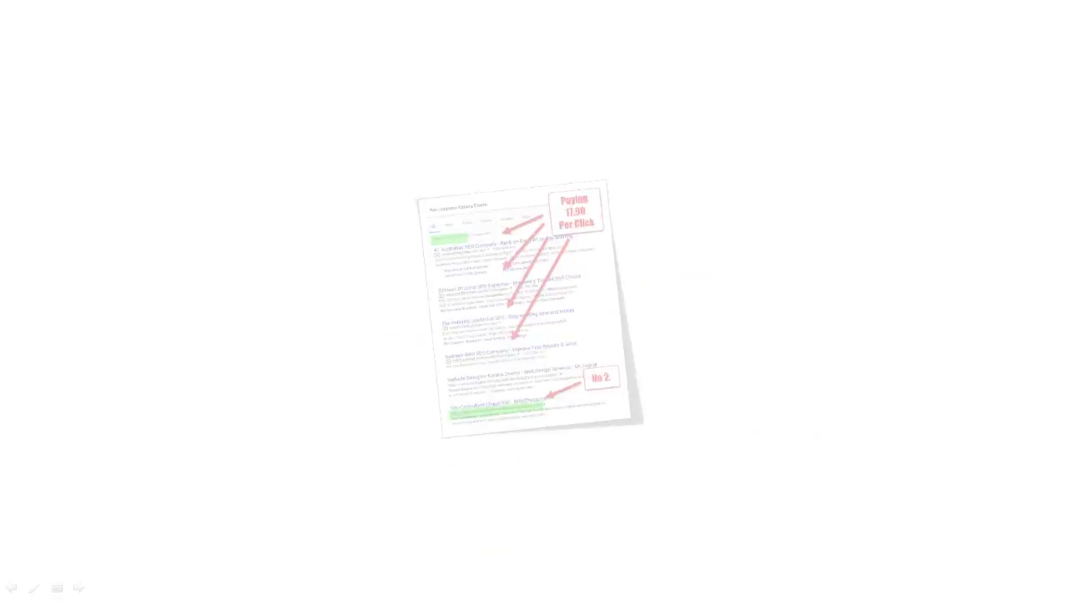
pyautogui.press('Right')
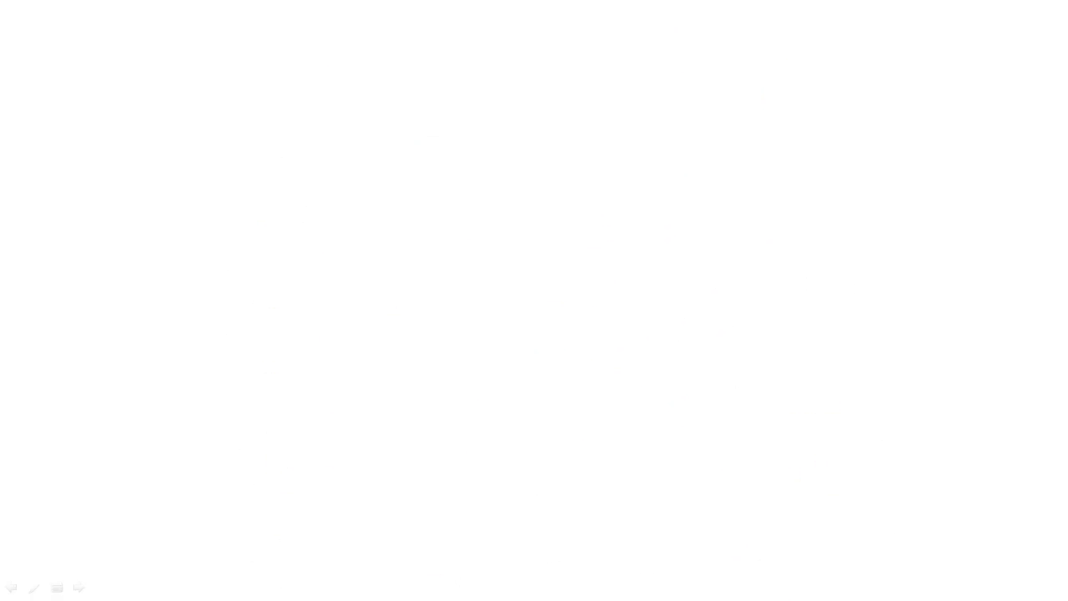
pyautogui.press('Right')
pyautogui.press('Right')
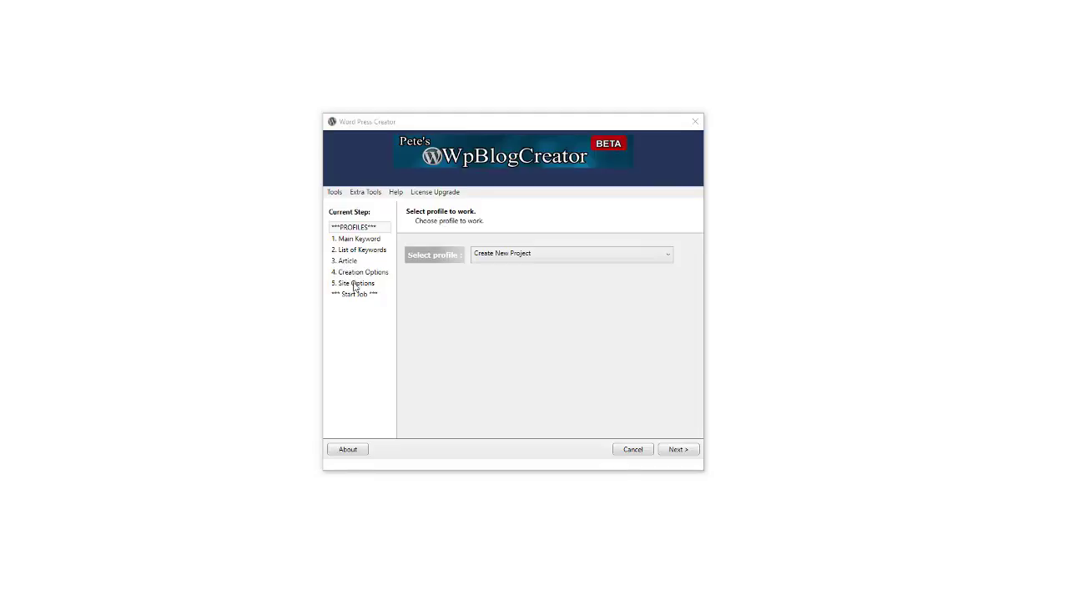
# - Select the existing Seo Services profile and continue to the main keyword settings
pyautogui.click(547, 261)
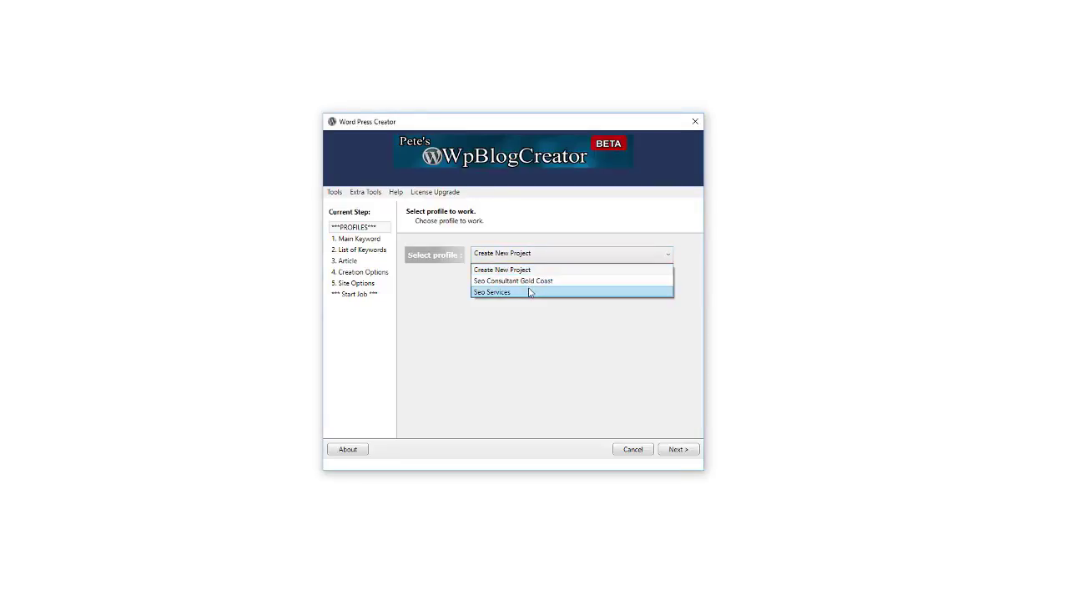
pyautogui.click(552, 294)
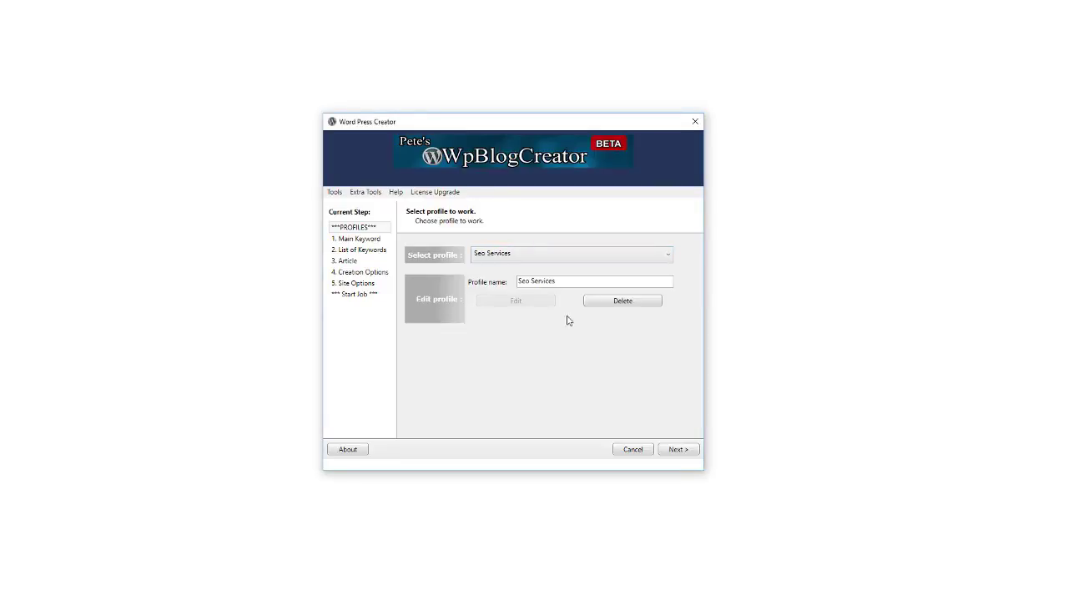
pyautogui.click(677, 449)
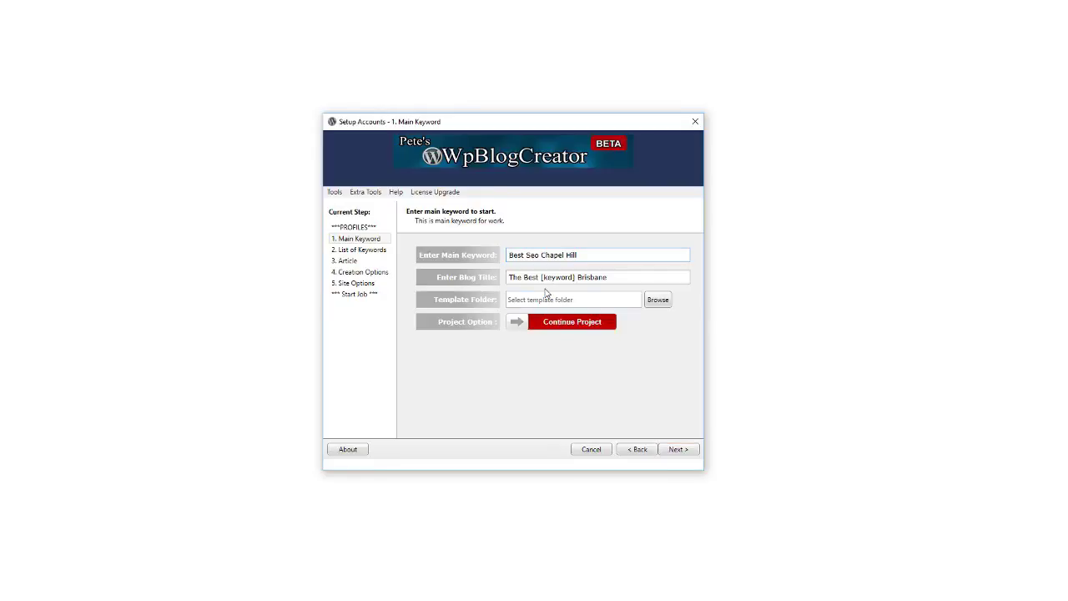
# - Set the project option to Repeat Project and continue to the list of keywords
pyautogui.moveTo(611, 253); pyautogui.dragTo(501, 254)
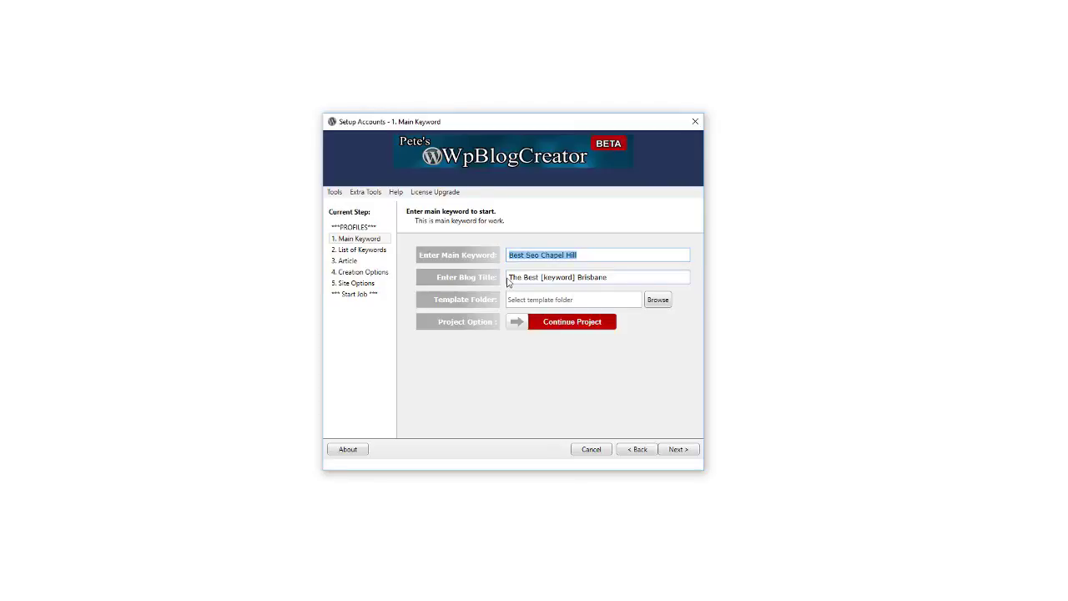
pyautogui.moveTo(508, 277); pyautogui.dragTo(615, 277)
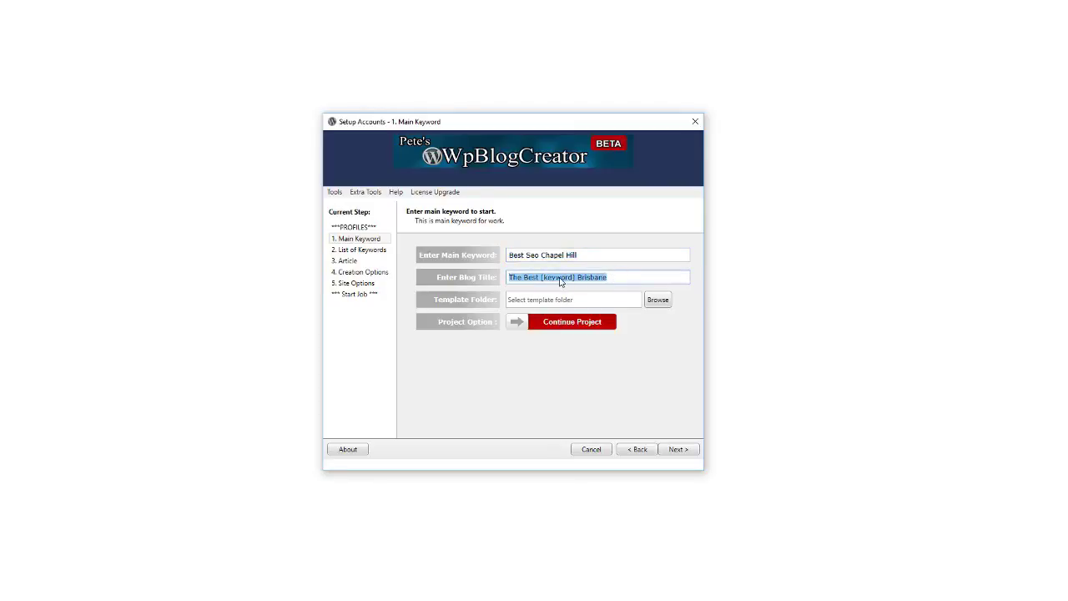
pyautogui.doubleClick(558, 278)
pyautogui.click(582, 329)
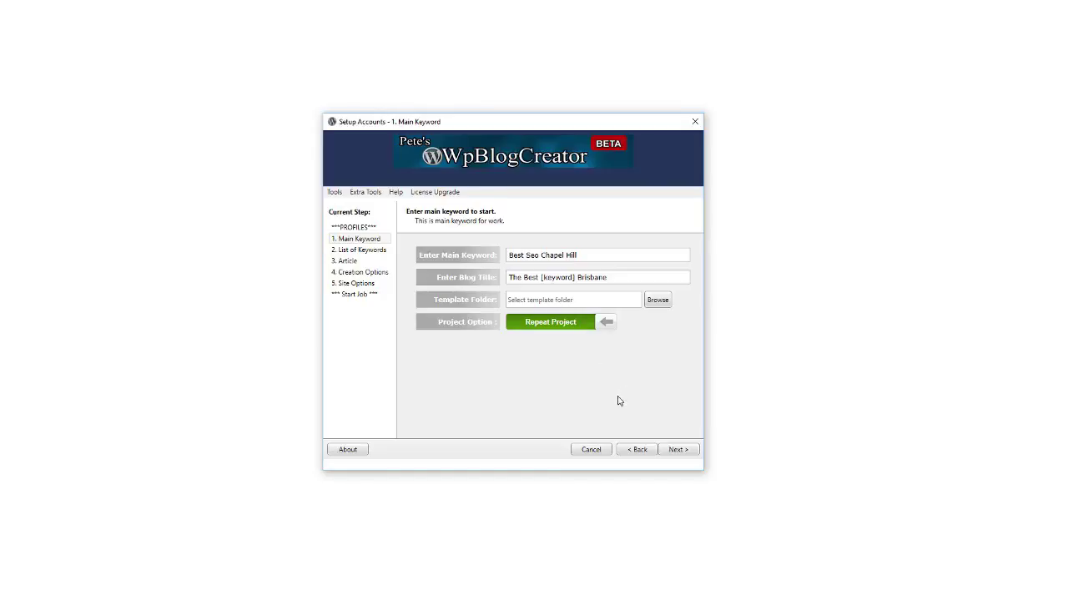
pyautogui.click(677, 450)
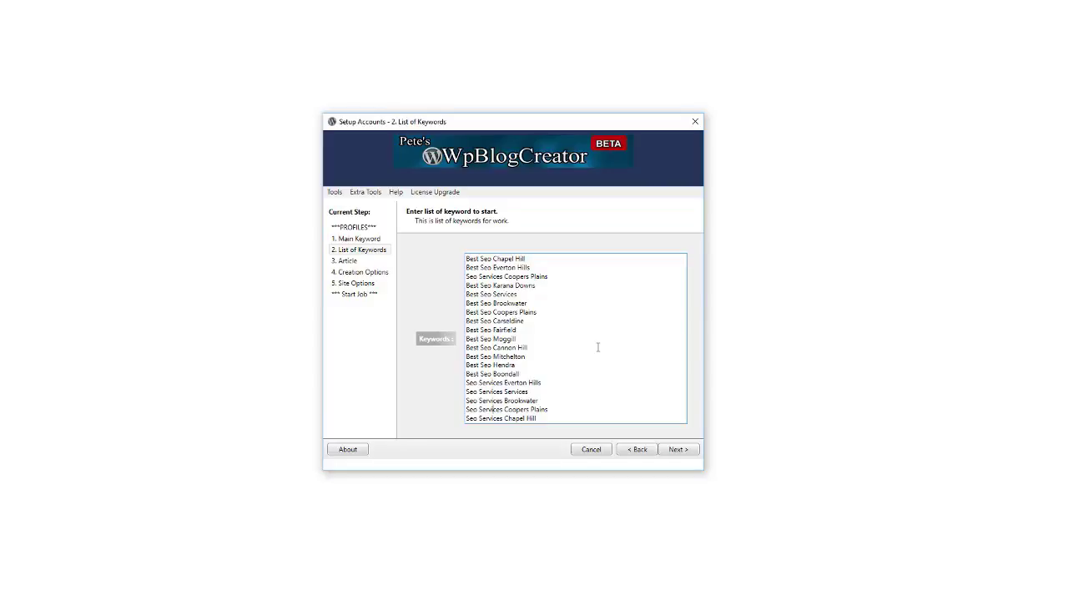
# - Examine the full list of keywords down to its last entry
pyautogui.press('Down')
pyautogui.press('Down')
pyautogui.press('Down')
pyautogui.press('Down')
pyautogui.press('Down')
pyautogui.press('Down')
pyautogui.press('Down')
pyautogui.press('Down')
pyautogui.press('Down')
pyautogui.press('Down')
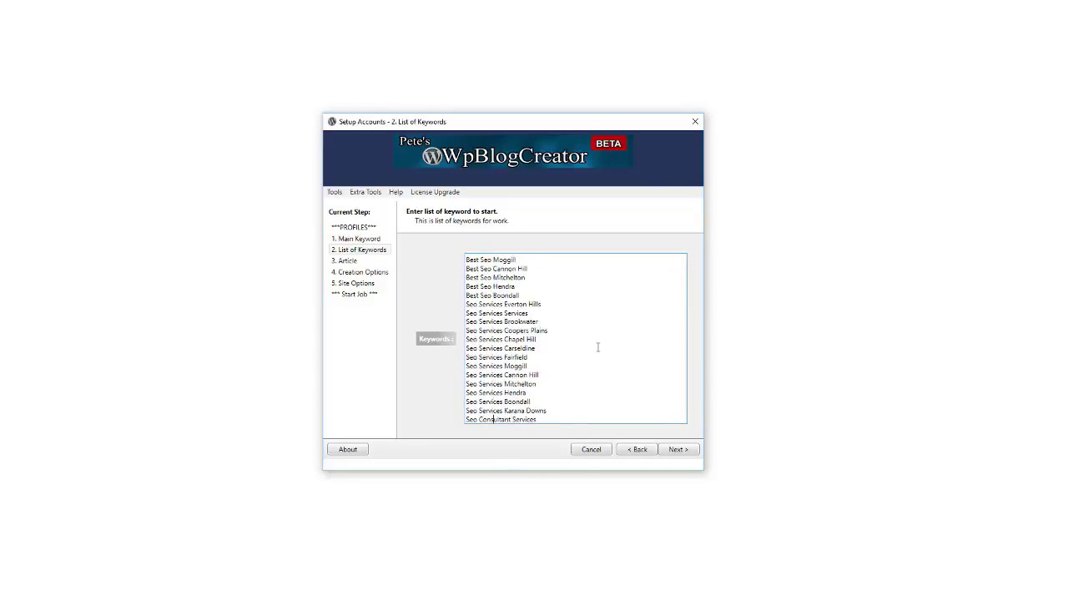
pyautogui.press('Down')
pyautogui.press('Down')
pyautogui.press('Down')
pyautogui.press('Down')
pyautogui.press('Down')
pyautogui.press('Down')
pyautogui.press('Down')
pyautogui.press('Down')
pyautogui.press('Down')
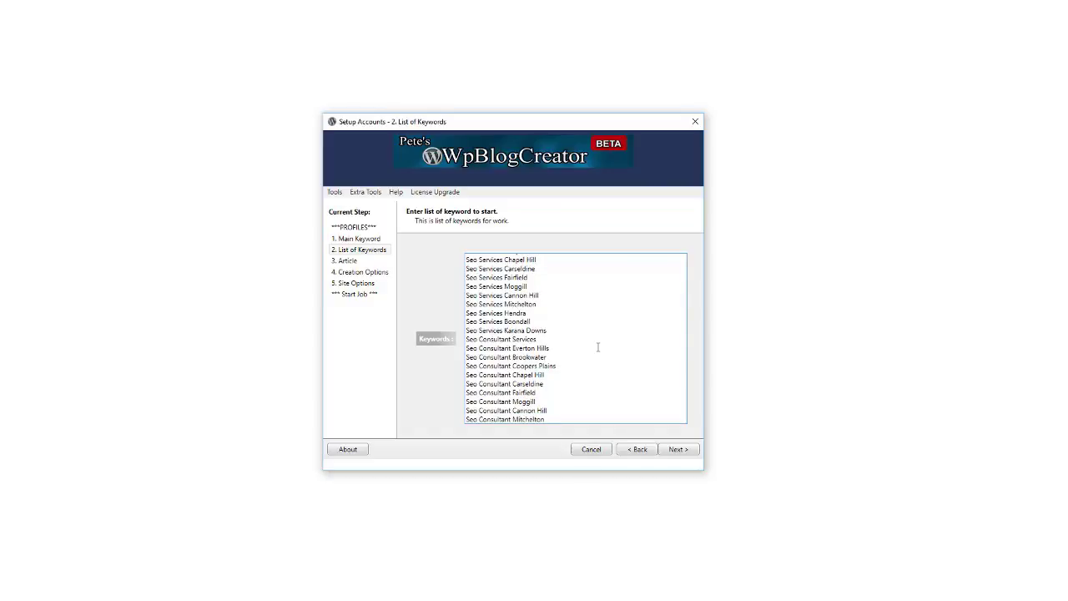
pyautogui.press('Down')
pyautogui.press('Down')
pyautogui.press('Down')
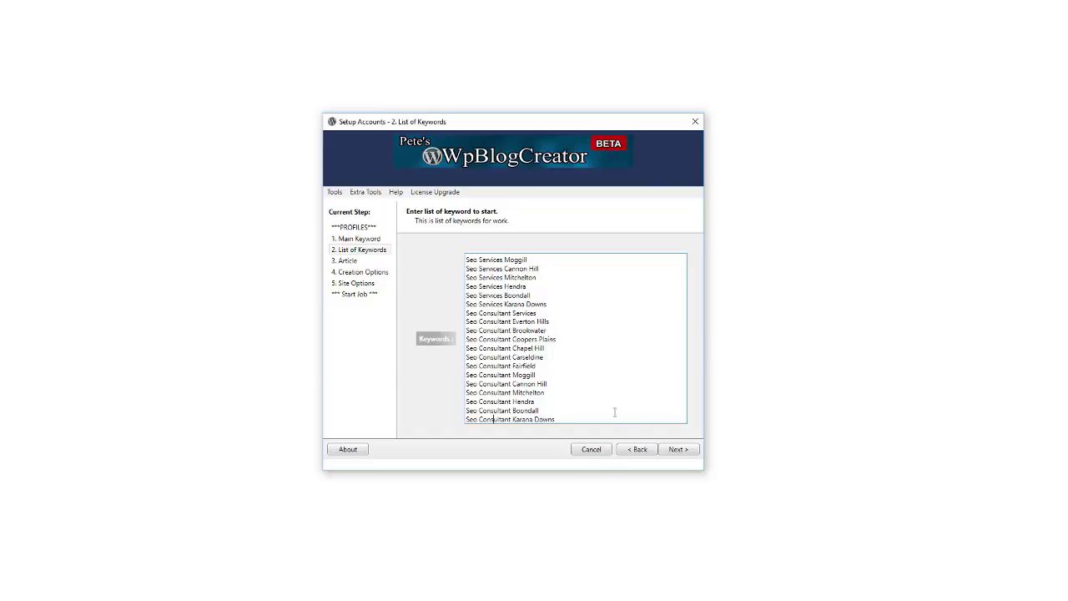
# - Go to the article settings and test the article's spintax, regenerating the spun text several times before closing the test form
pyautogui.click(677, 450)
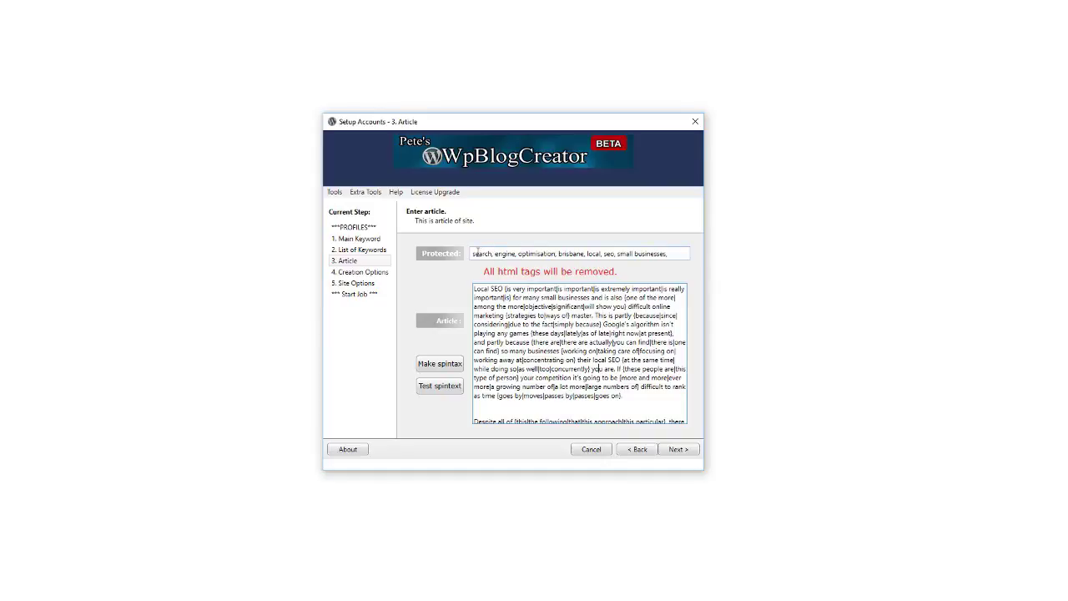
pyautogui.click(474, 253)
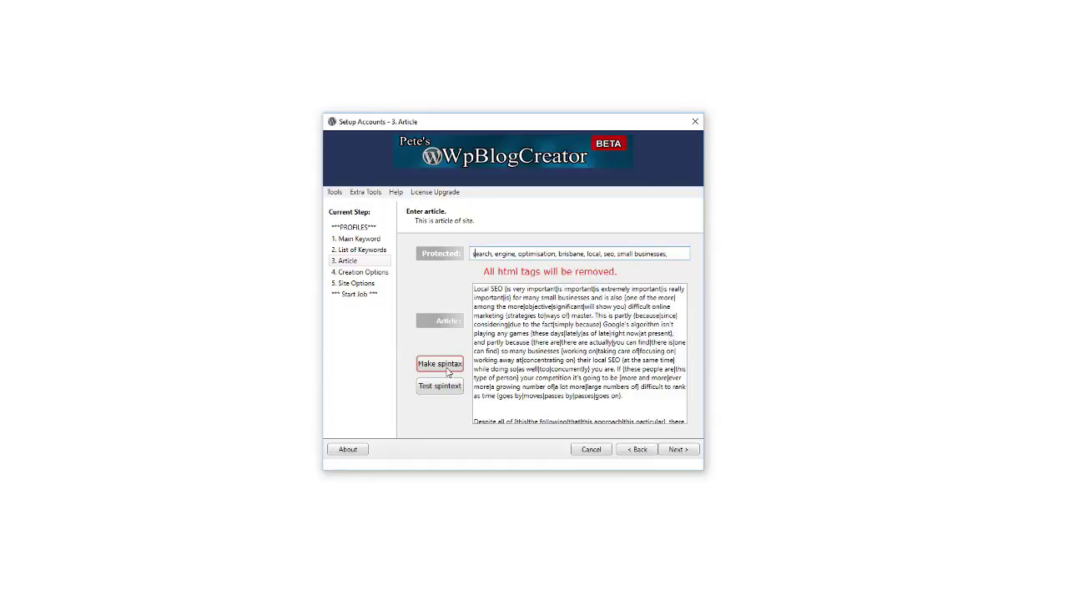
pyautogui.click(509, 375)
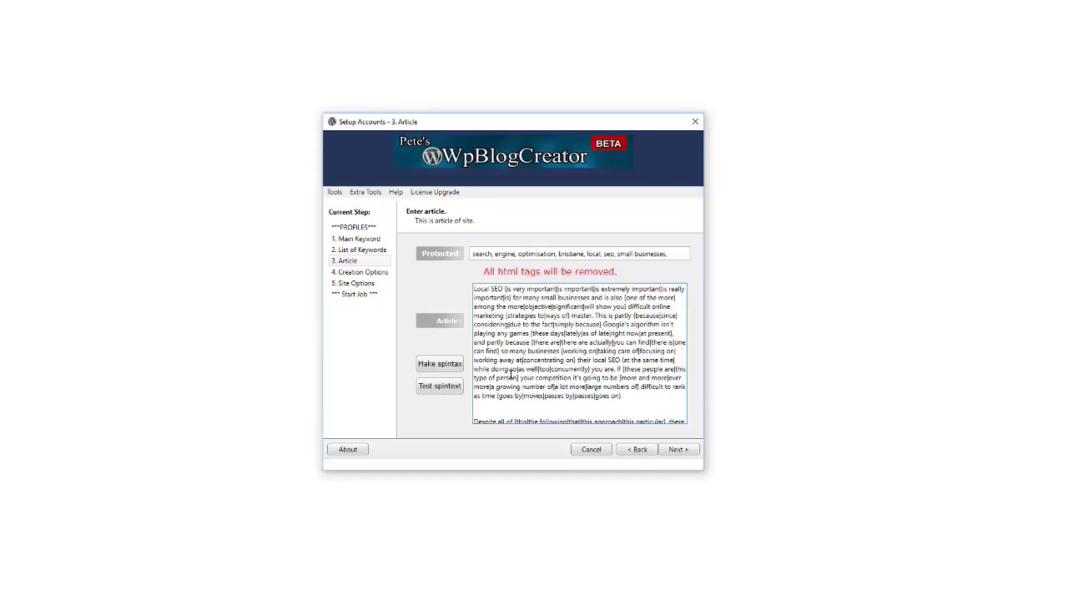
pyautogui.scroll(-1, 510, 376)
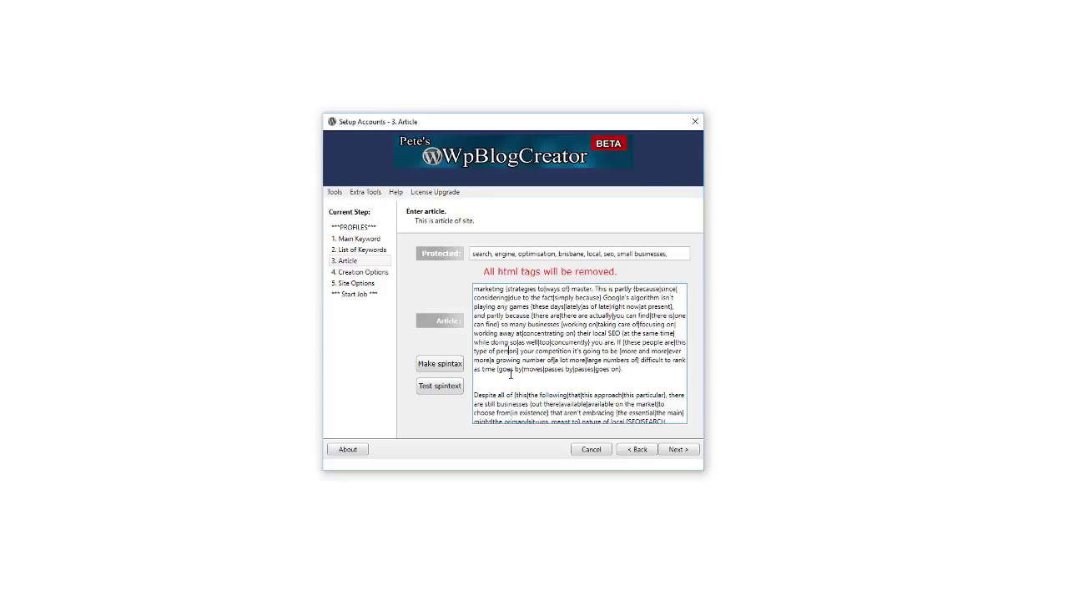
pyautogui.click(451, 392)
pyautogui.moveTo(271, 161); pyautogui.dragTo(472, 173)
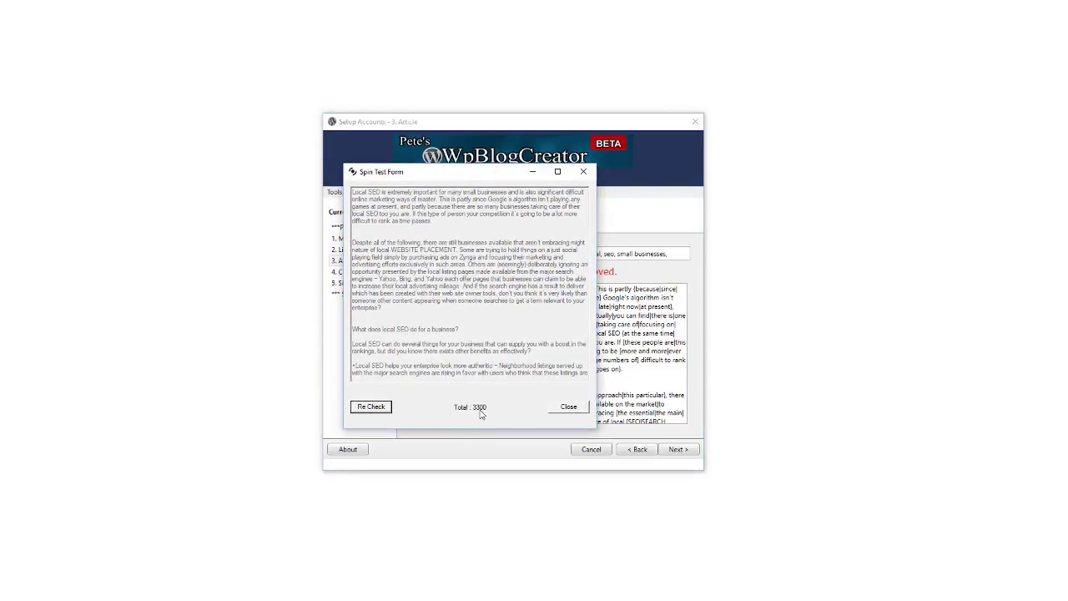
pyautogui.click(387, 412)
pyautogui.click(387, 412)
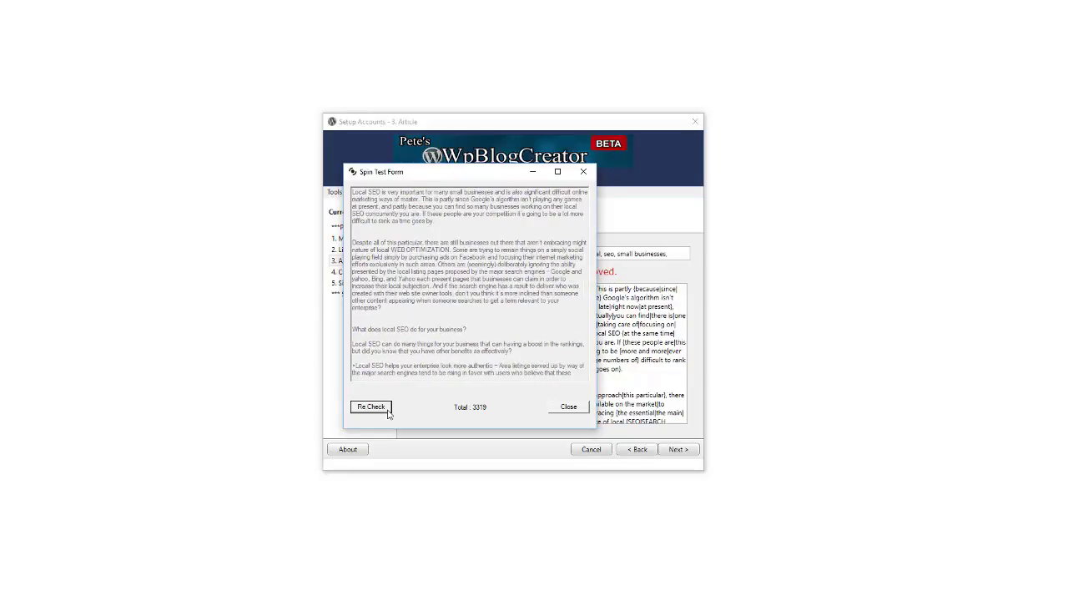
pyautogui.click(387, 412)
pyautogui.click(387, 412)
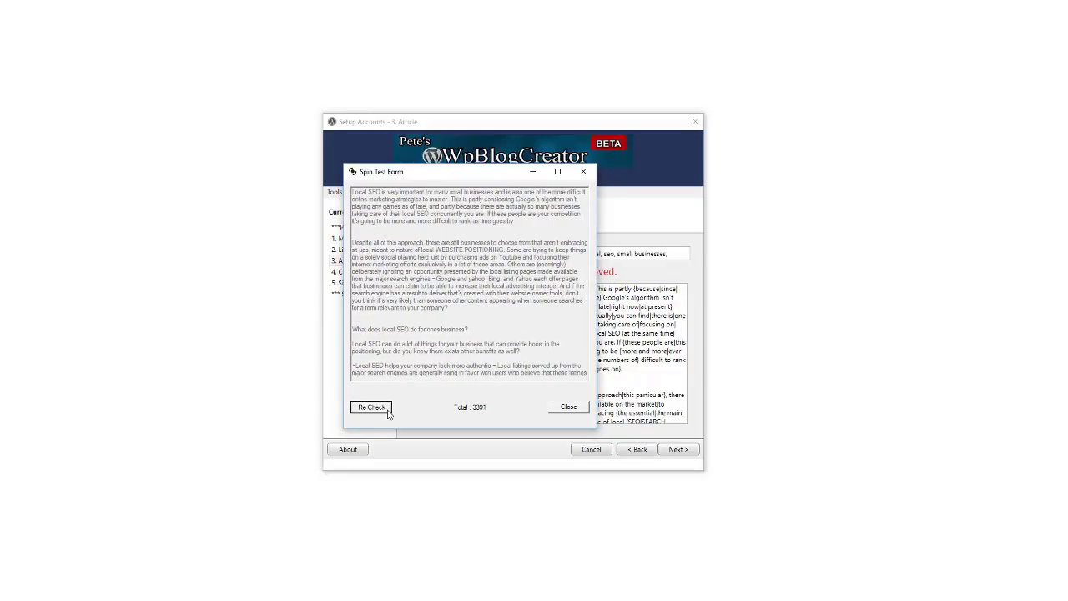
pyautogui.click(387, 412)
pyautogui.click(387, 413)
pyautogui.click(570, 408)
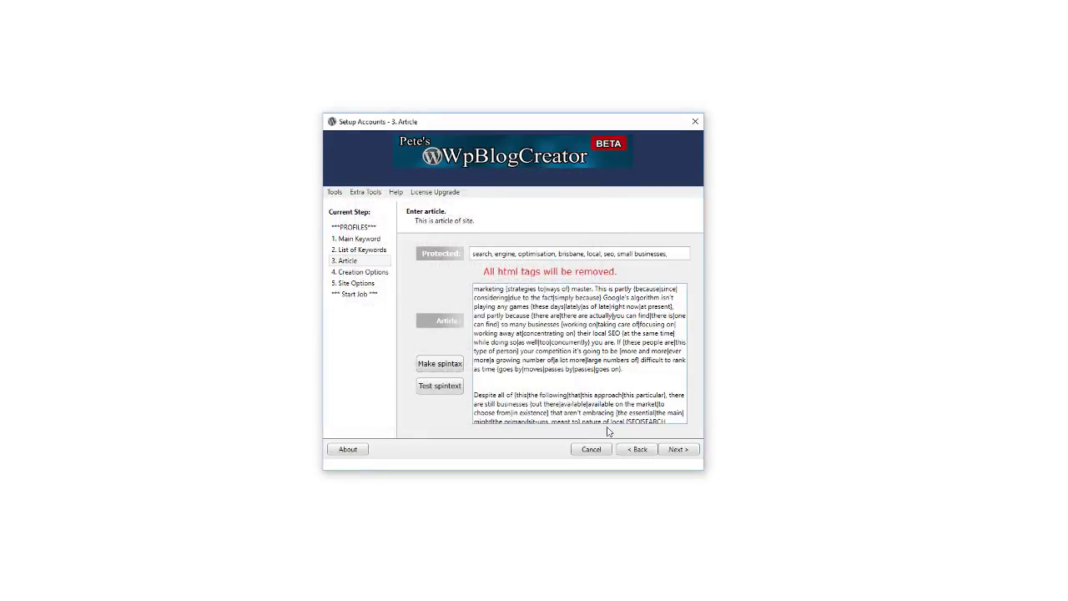
# - In the creation options, switch internal pages to Create Blogs and back to Create Posts, and continue to the site options
pyautogui.click(686, 451)
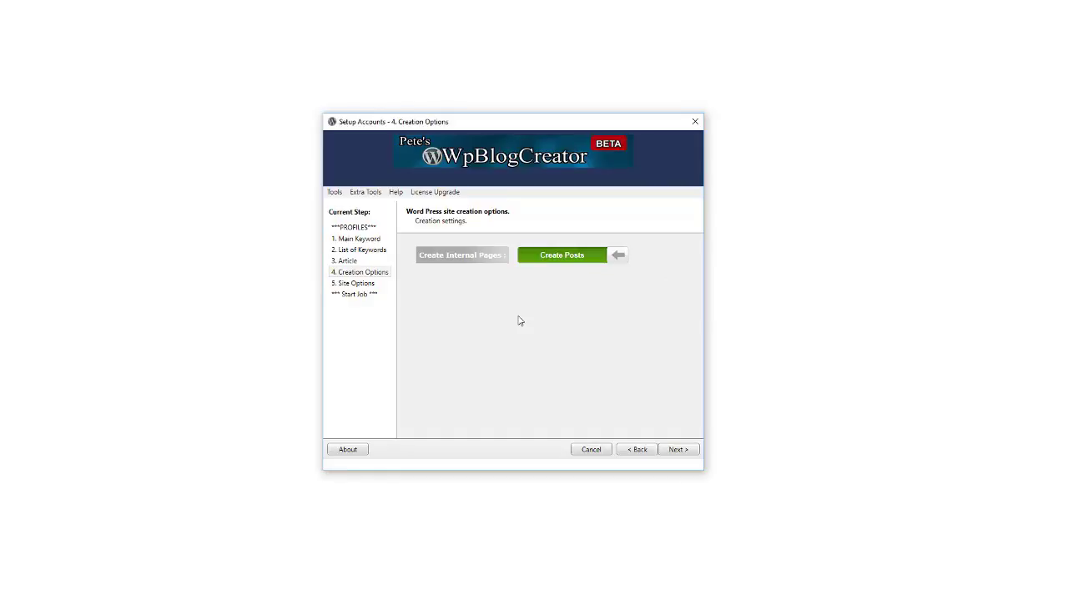
pyautogui.click(552, 264)
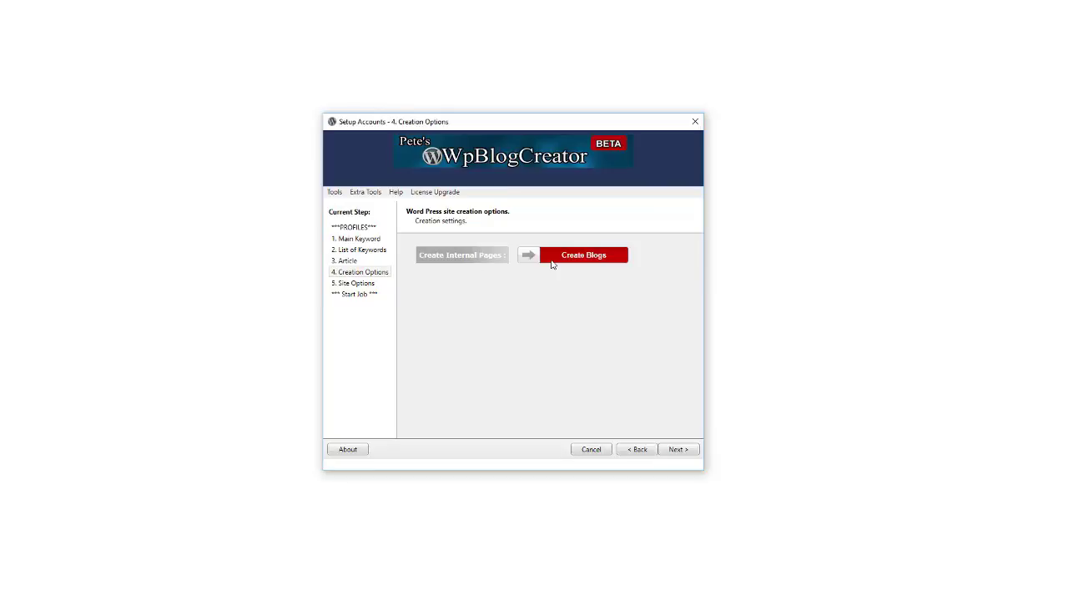
pyautogui.click(563, 261)
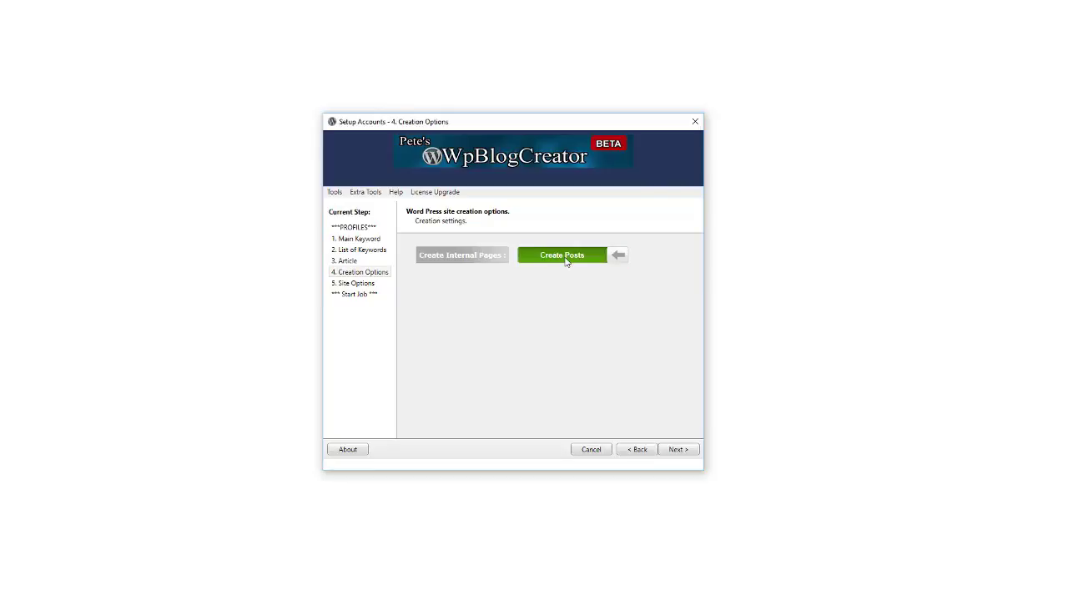
pyautogui.click(686, 450)
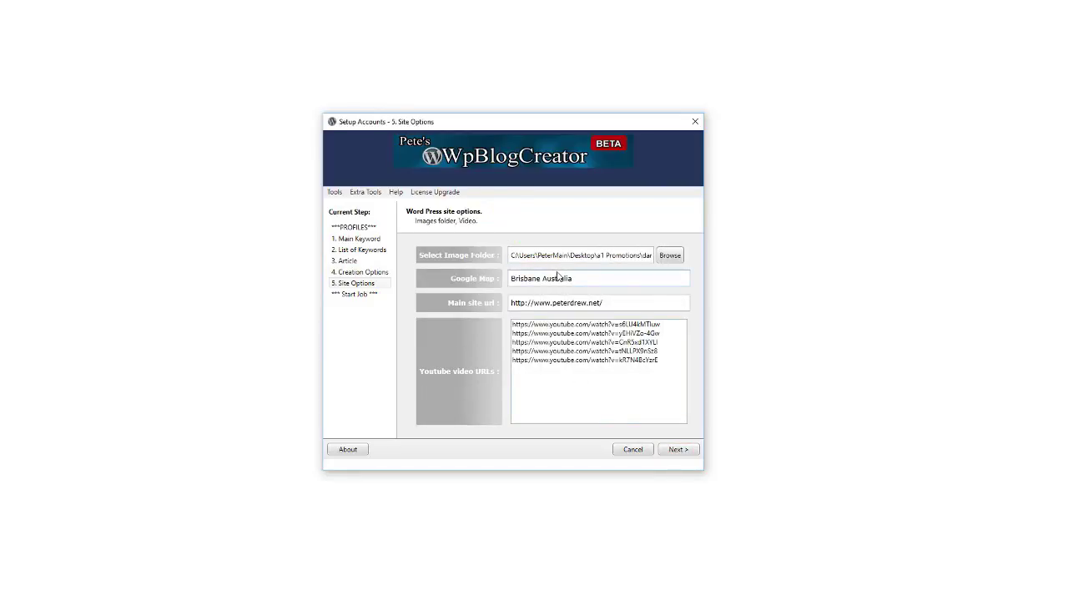
# - Choose an image from the thumbnails folder to set the image folder, and continue to the Start Job page
pyautogui.click(670, 260)
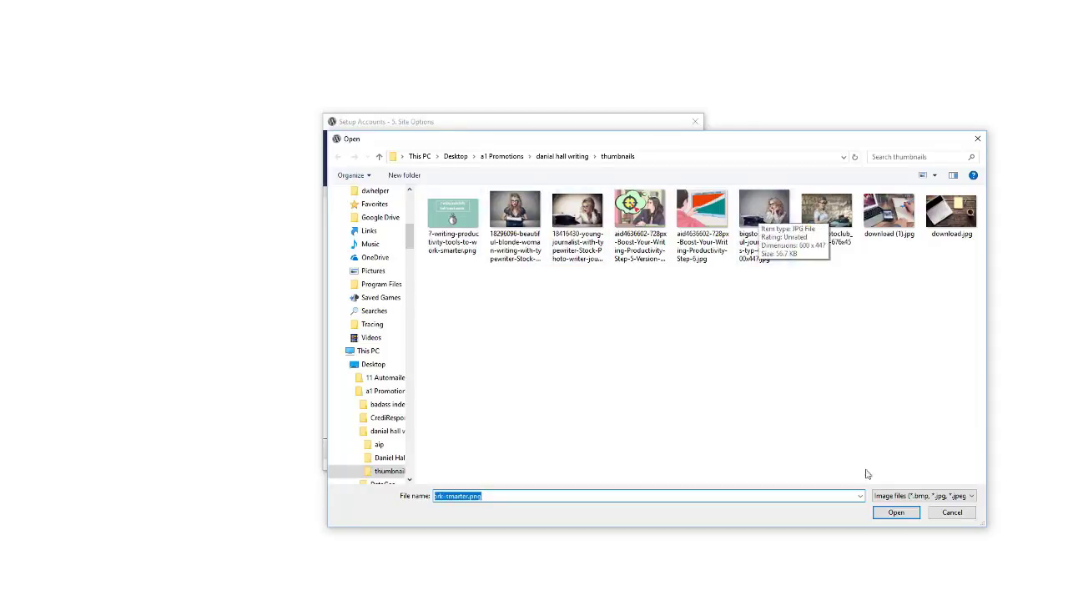
pyautogui.click(896, 512)
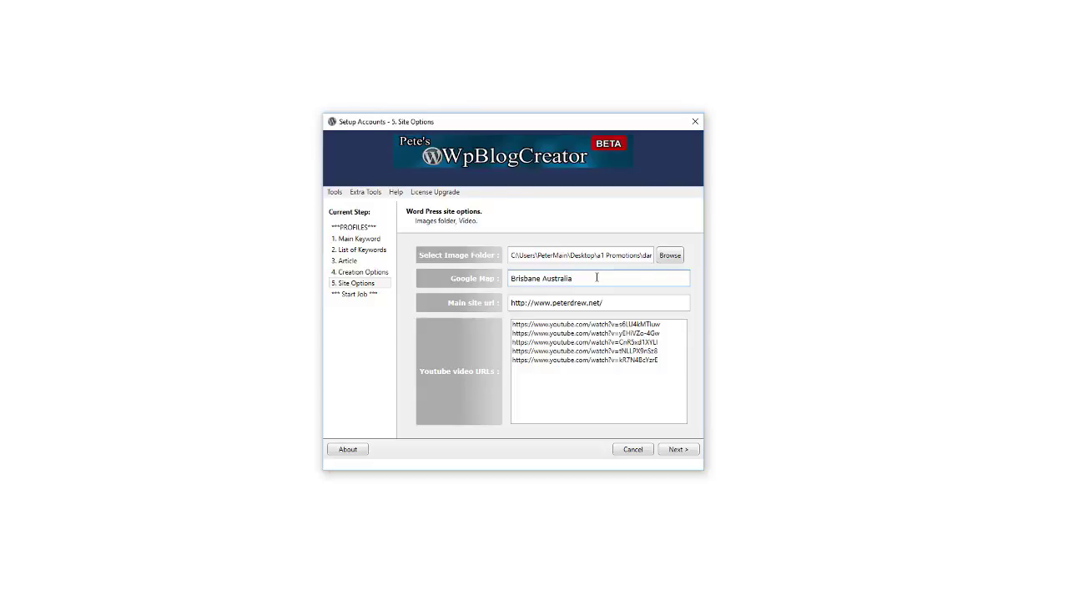
pyautogui.click(674, 368)
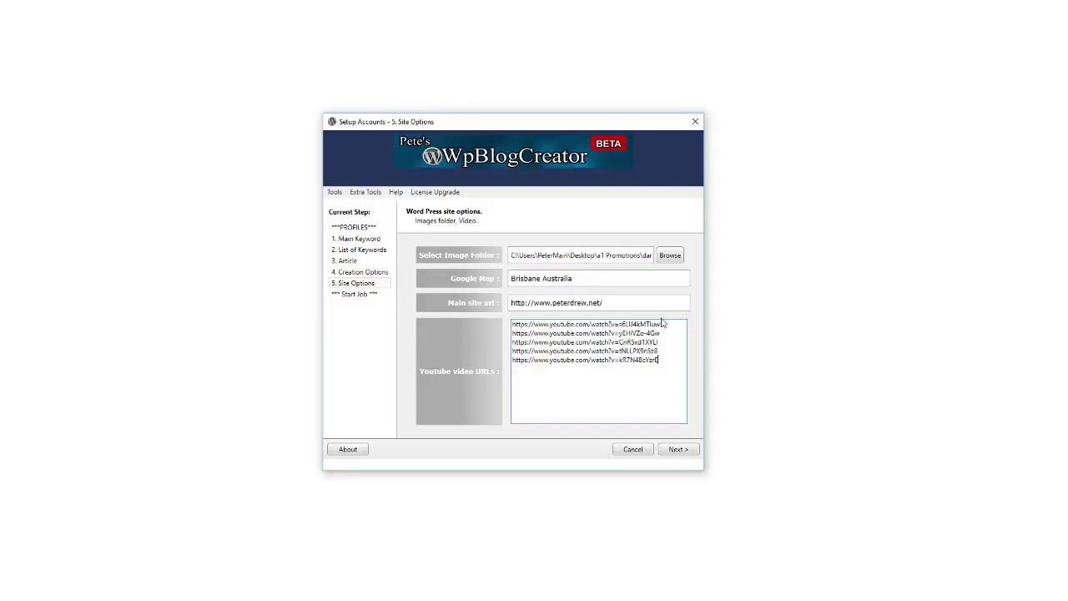
pyautogui.click(677, 450)
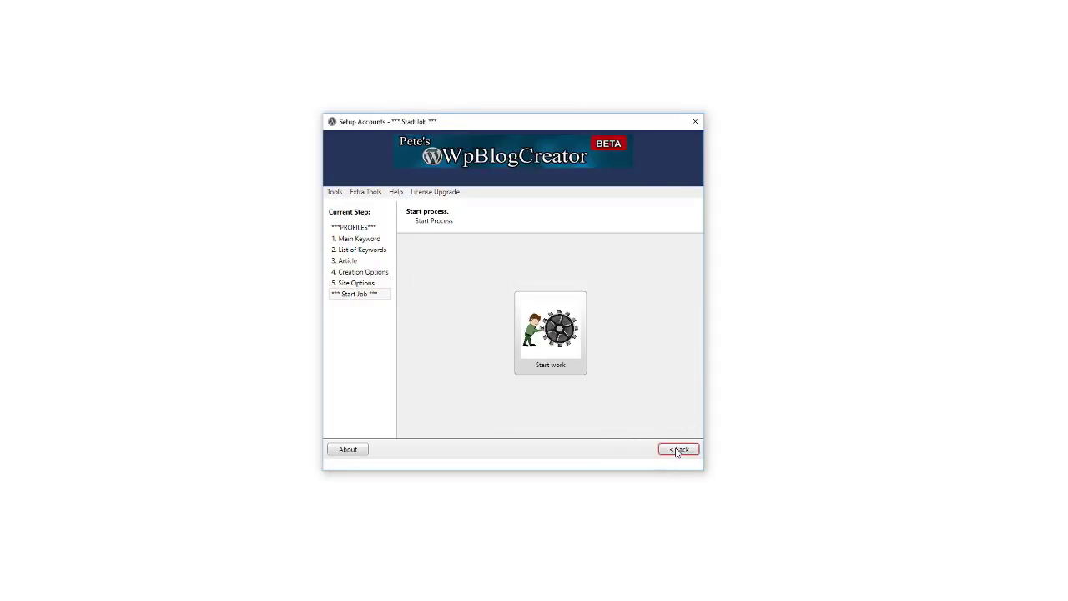
# - Start the blog creation job and move the Word Press Builder window fully into view
pyautogui.click(552, 353)
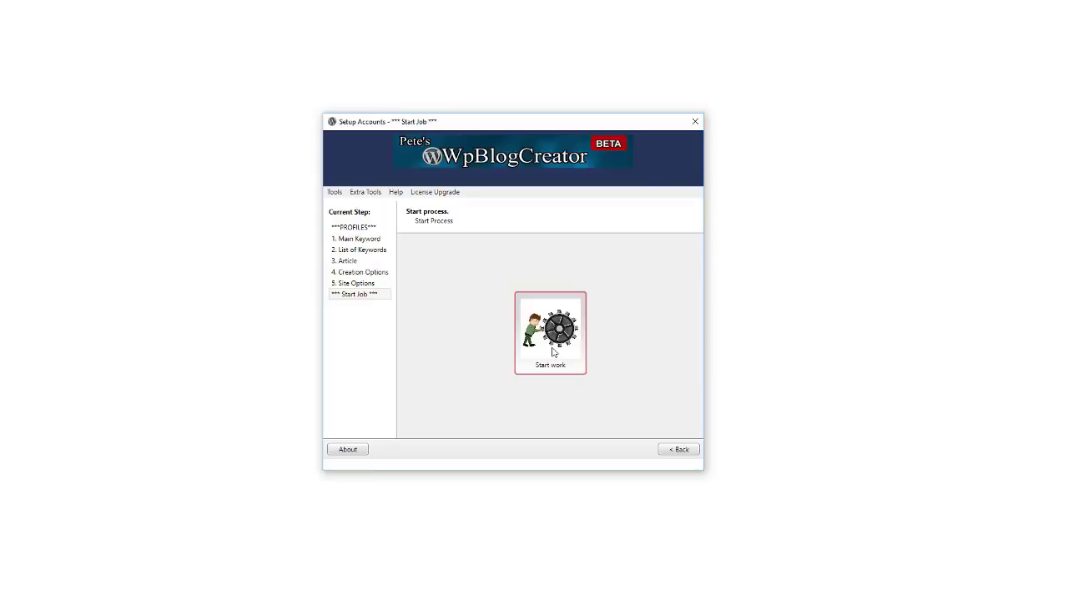
pyautogui.click(552, 353)
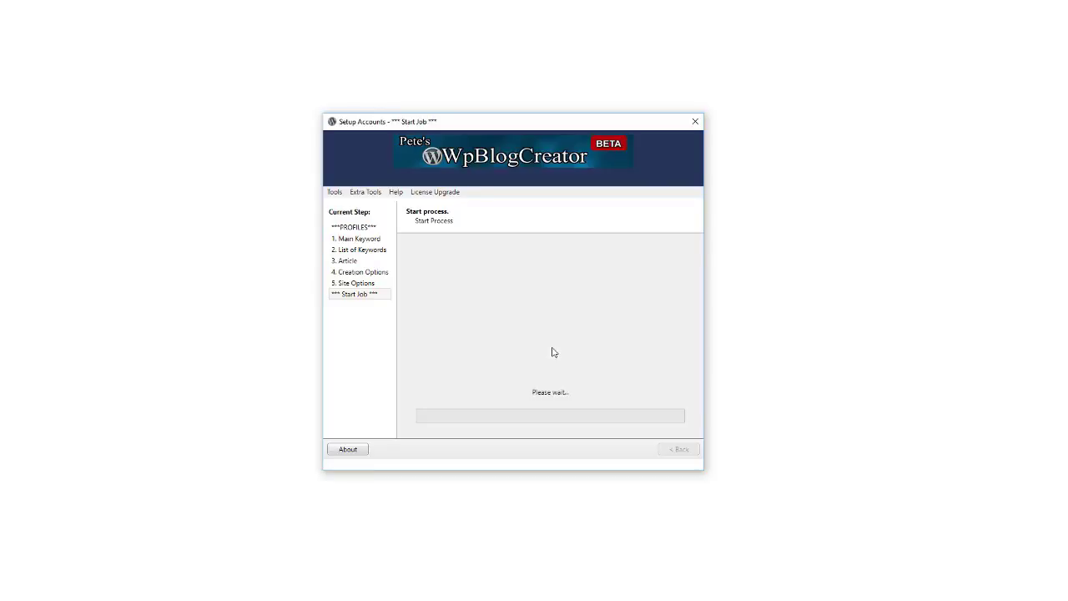
pyautogui.moveTo(487, 16); pyautogui.dragTo(457, 39)
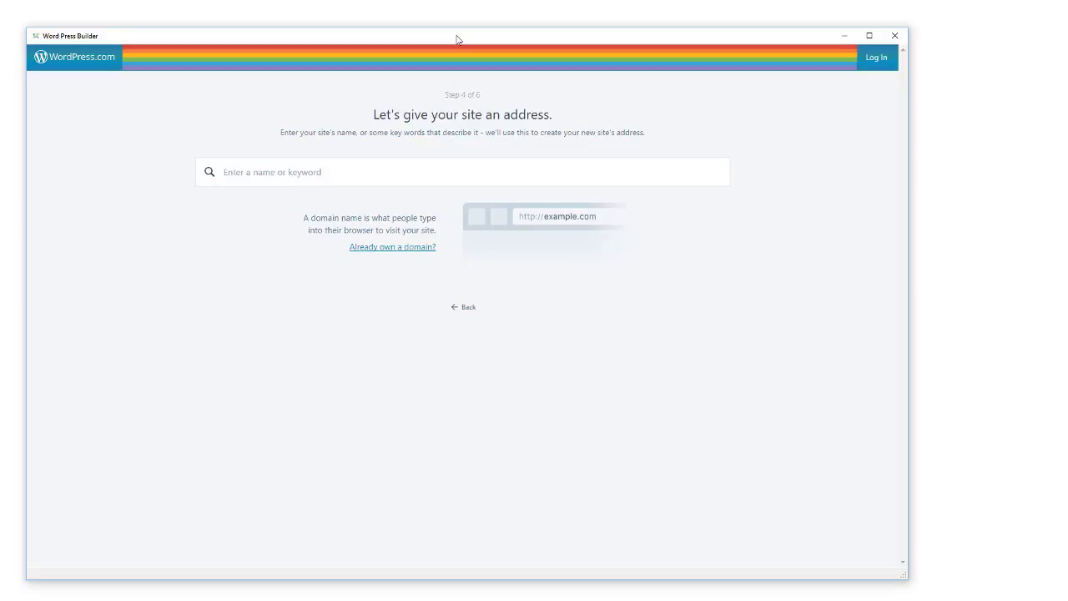
# - Register the site using the address keyword Best Seo Chapel Hill, the free WordPress.com address and the Free plan, and submit the account form
pyautogui.write('Best Seo Chapel Hill')
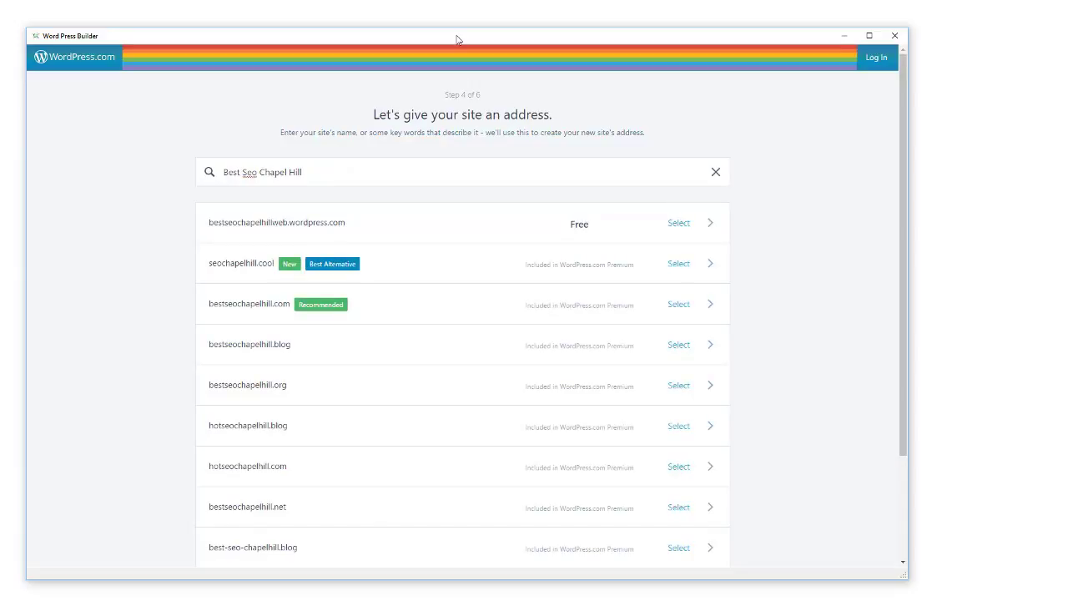
pyautogui.press('Return')
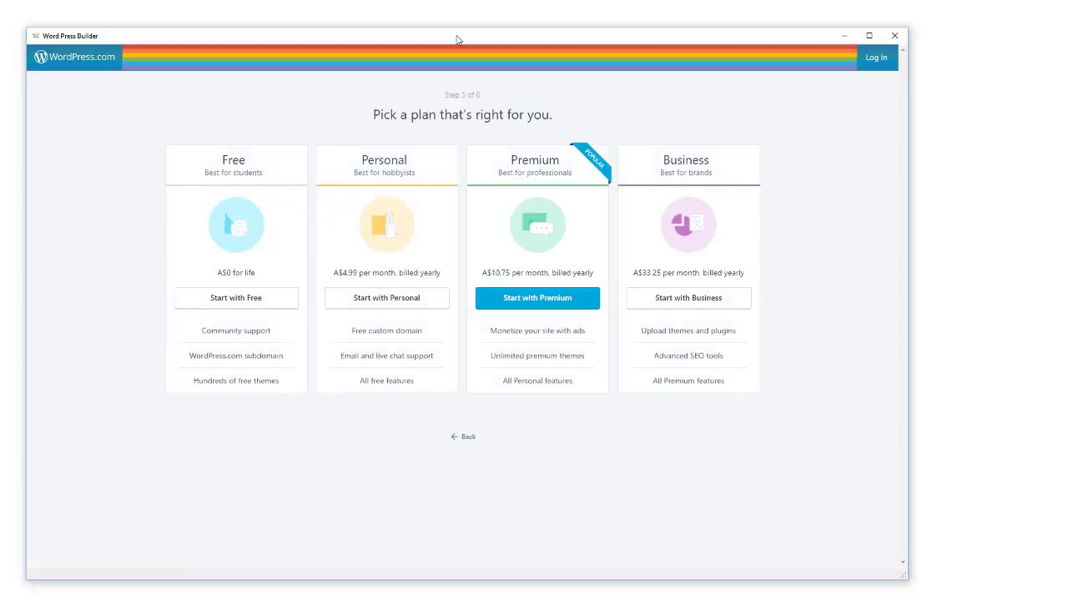
pyautogui.press('Tab')
pyautogui.press('Return')
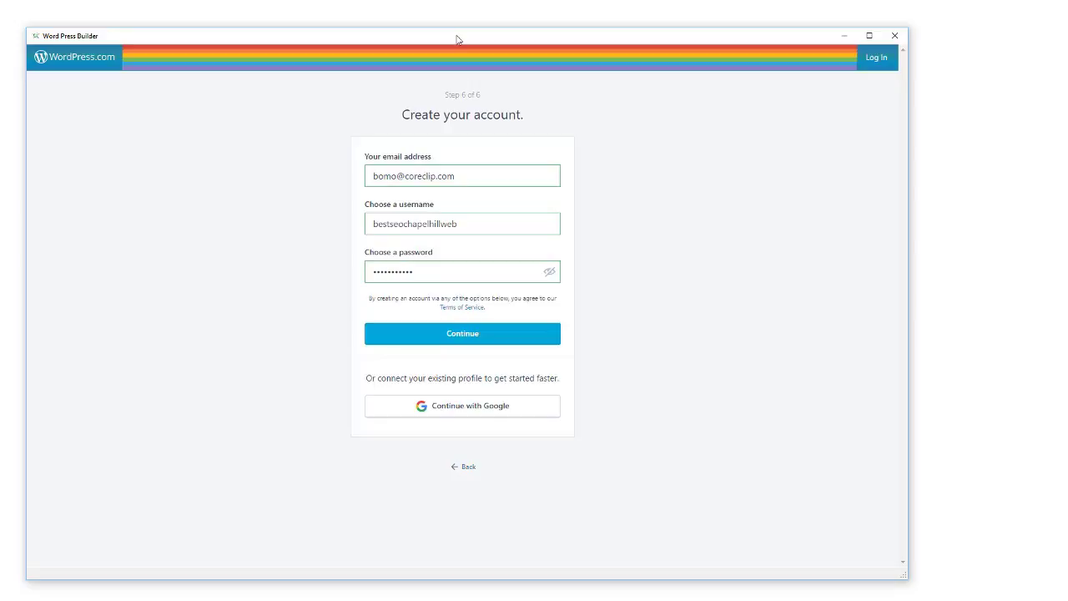
pyautogui.press('Return')
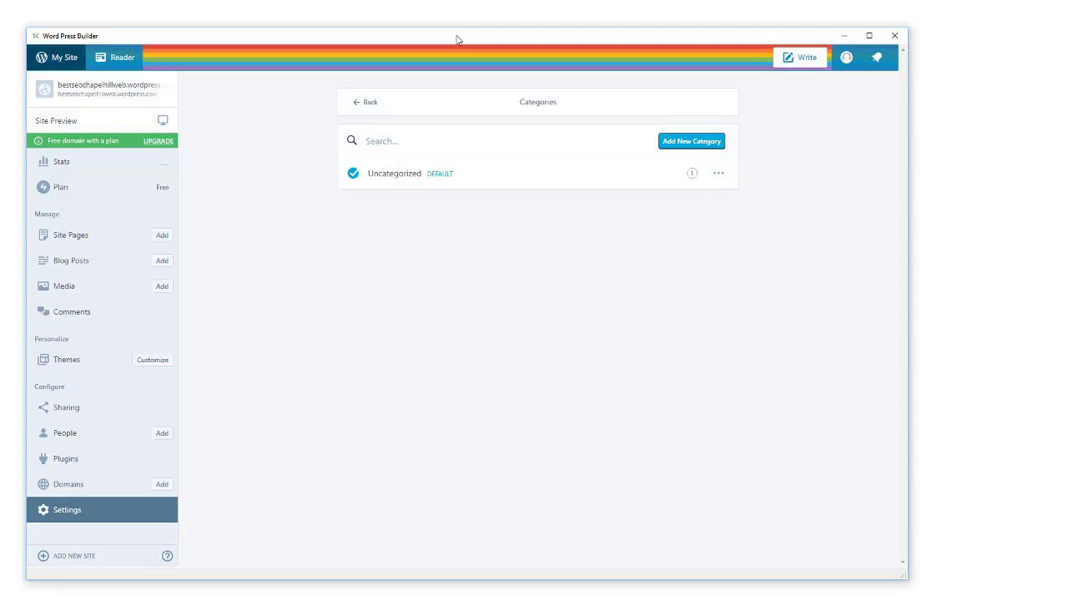
# - Edit the default Uncategorized category and rename it Best Seo Chapel Hill
pyautogui.press('Return')
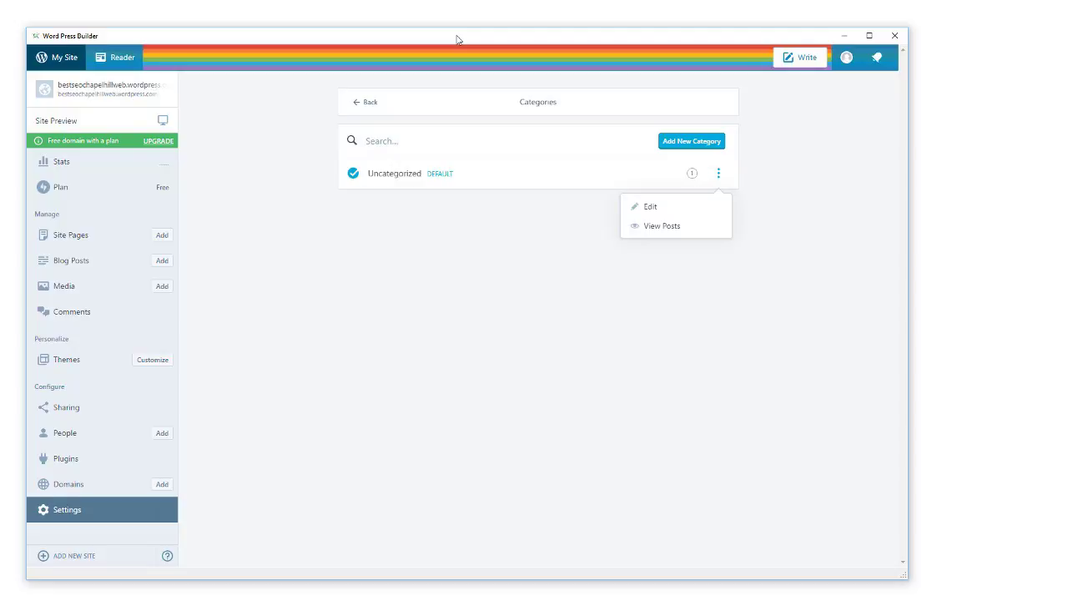
pyautogui.press('Return')
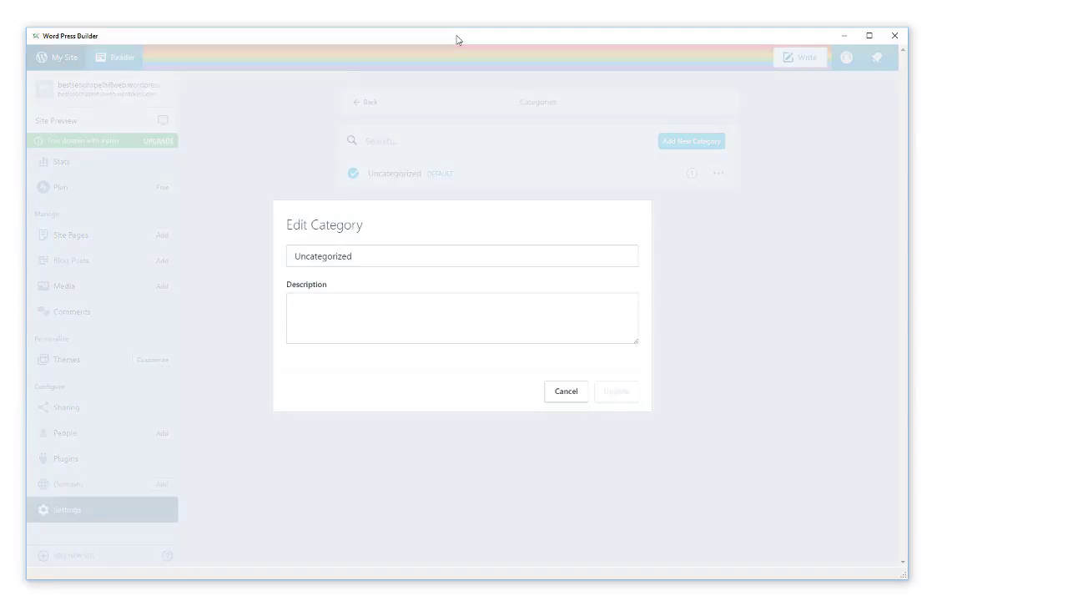
pyautogui.write('Best Seo Chapel Hill')
pyautogui.press('Return')
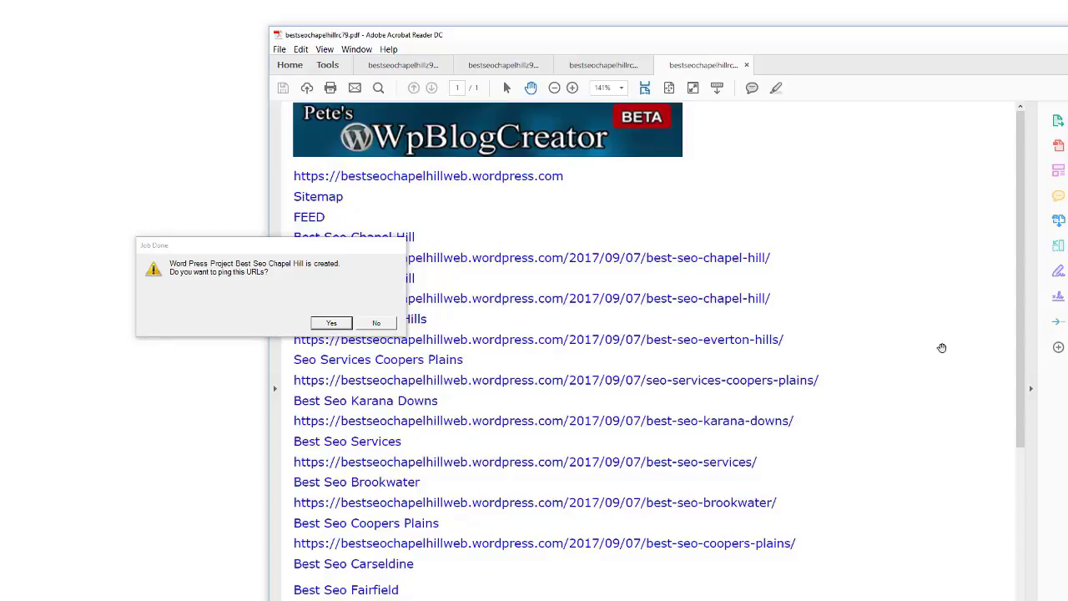
# - Move the Job Done message aside, agree to ping the created URLs, and bring the Ping Tools window fully into view
pyautogui.moveTo(291, 251); pyautogui.dragTo(569, 217)
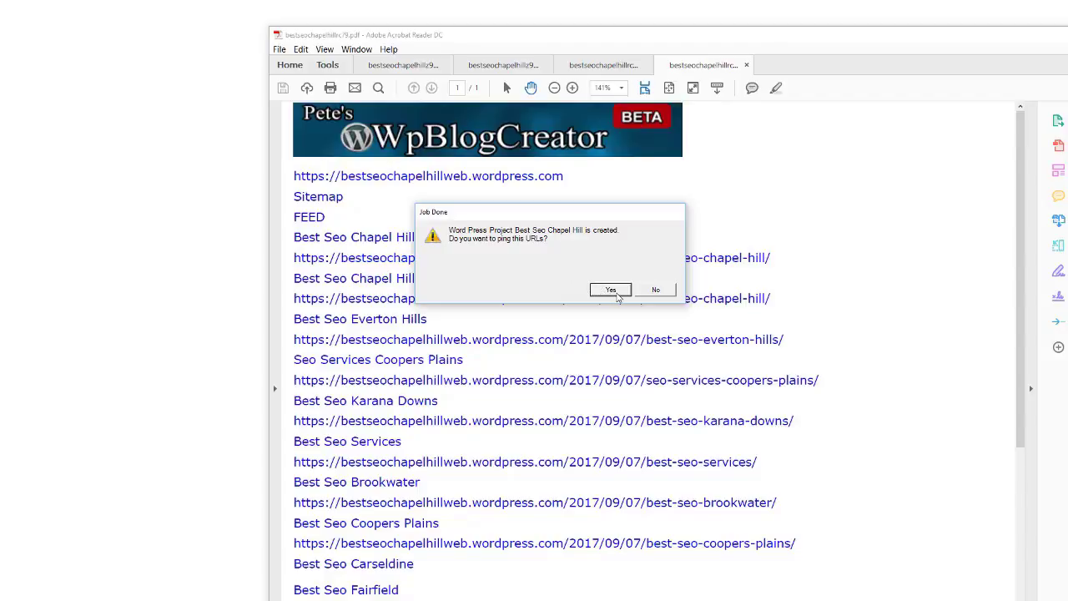
pyautogui.click(617, 294)
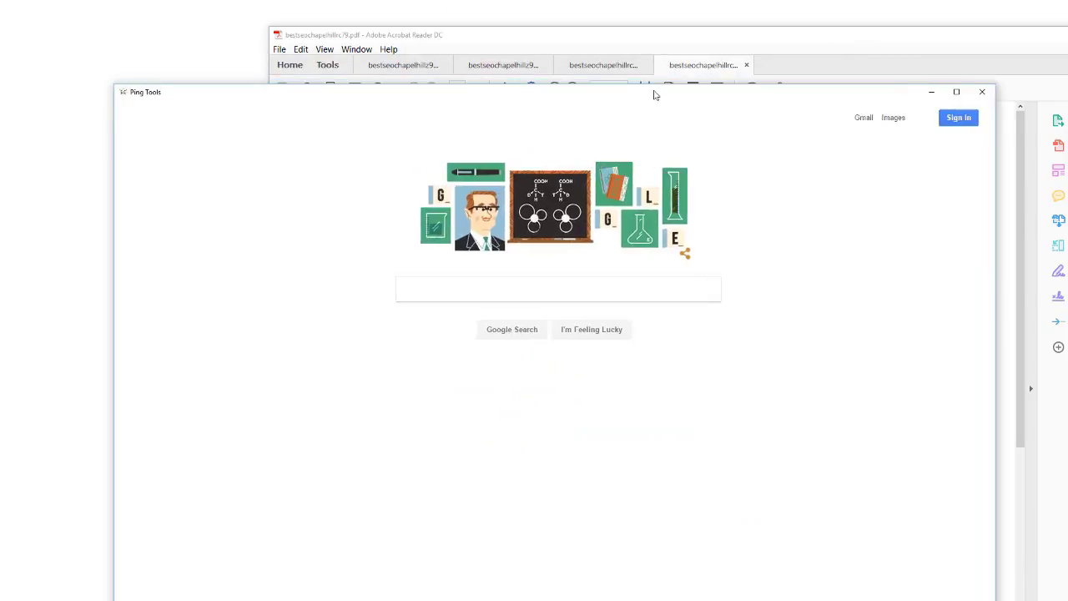
pyautogui.moveTo(655, 93); pyautogui.dragTo(620, 35)
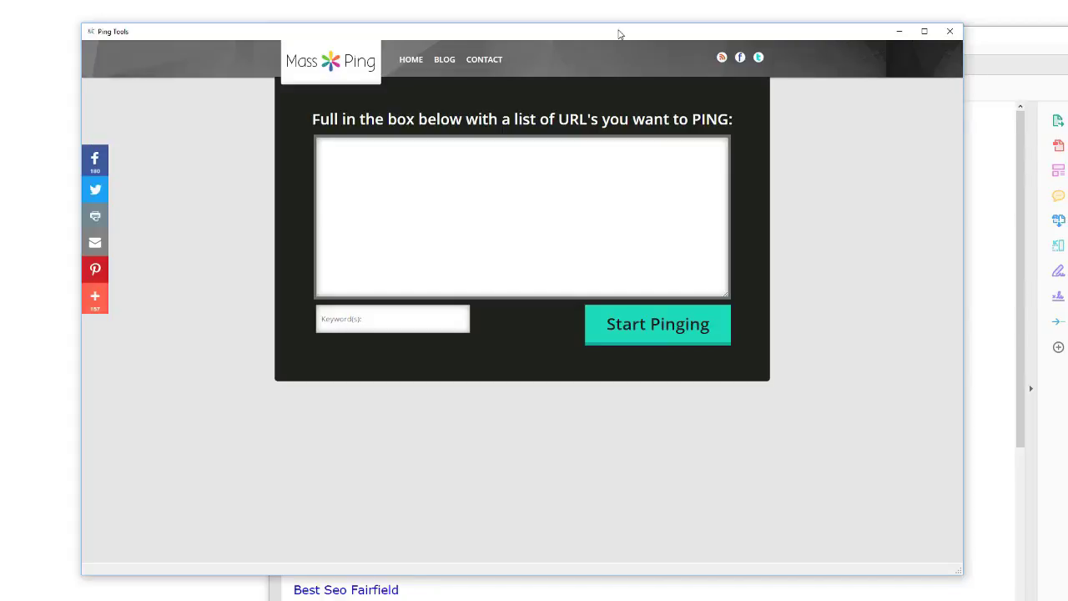
# - Ping the pasted list of blog URLs in Mass Ping with the keyword Best Seo Chapel Hill, and close the ping window
pyautogui.hotkey('ctrl', 'v')
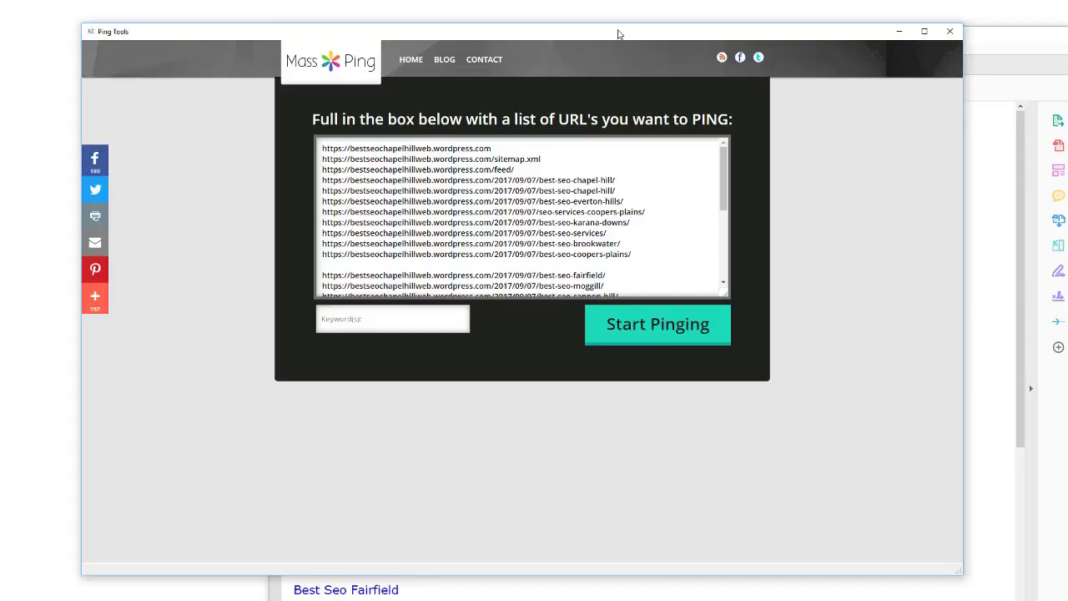
pyautogui.press('Tab')
pyautogui.write('Best Seo Chapel Hill')
pyautogui.press('Return')
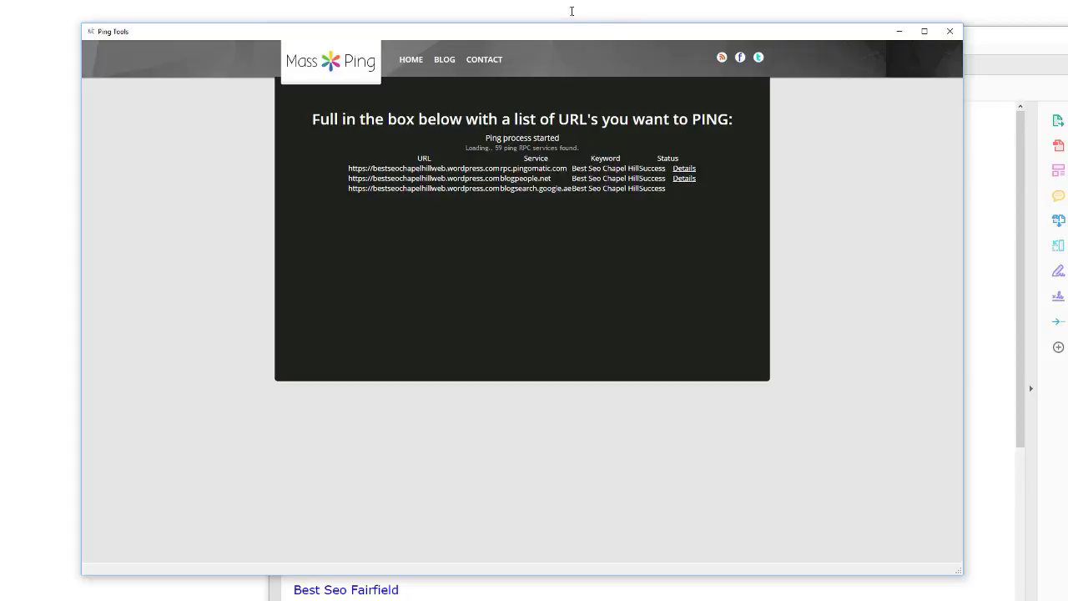
pyautogui.click(949, 32)
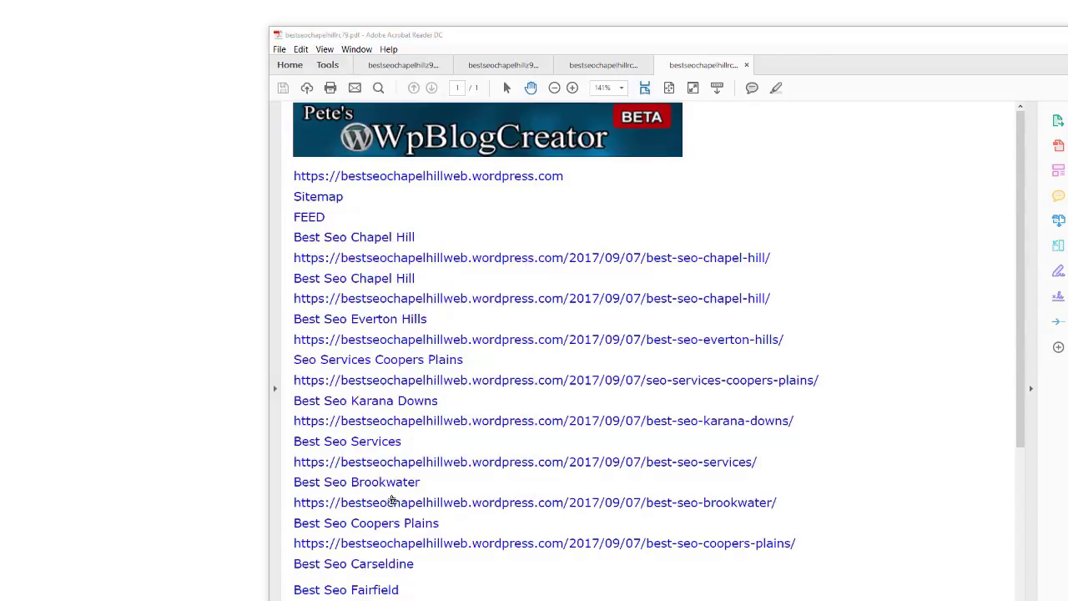
# - From the PDF report, open the Google search for Best Seo Karana Downs and highlight the Best Seo Cannon Hill WordPress result's address
pyautogui.scroll(-1, 355, 448)
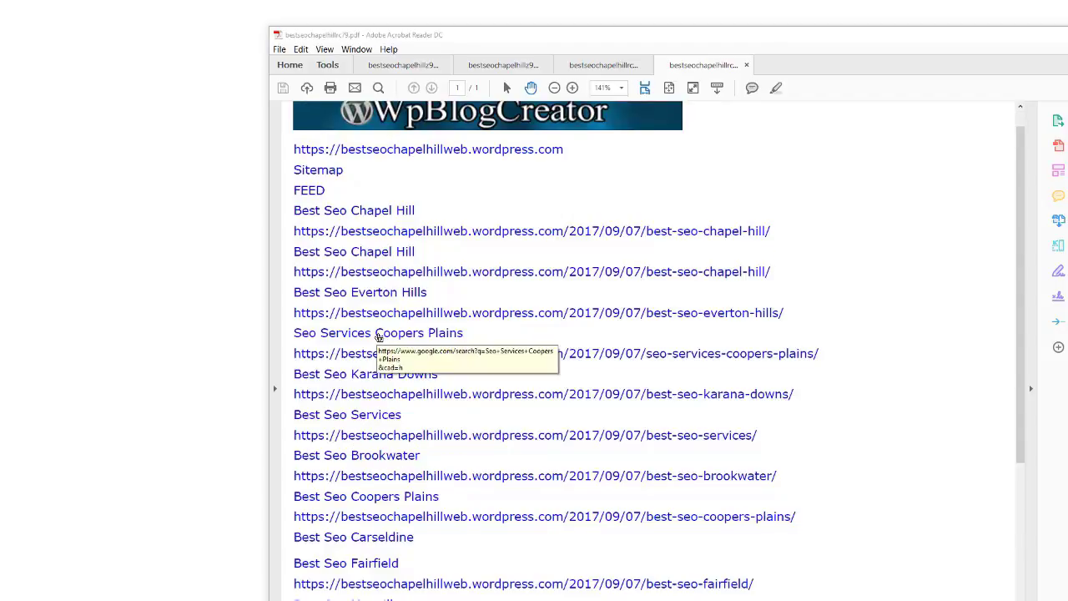
pyautogui.click(409, 376)
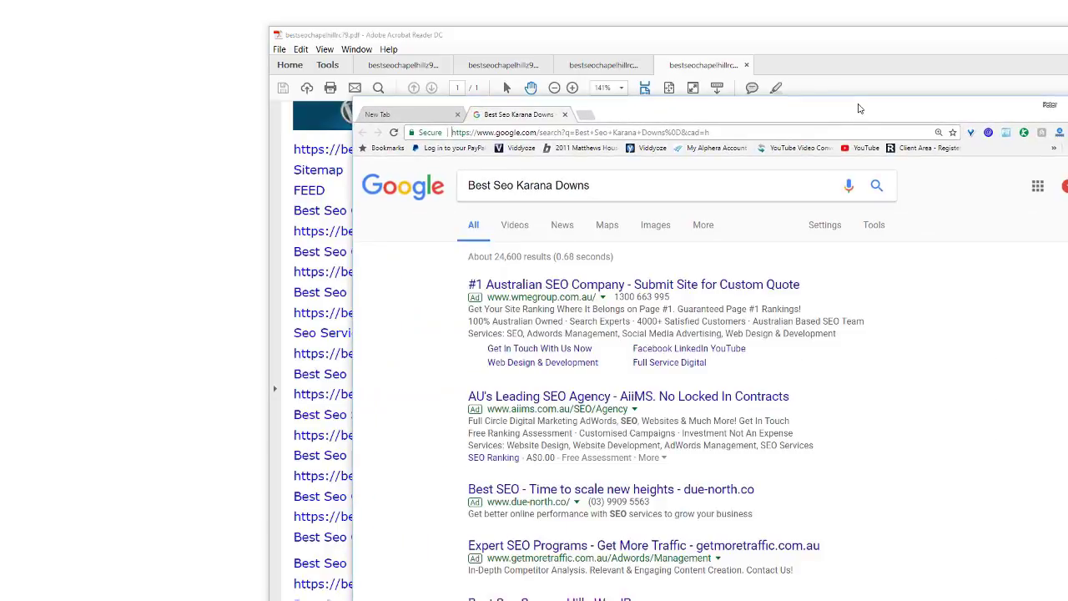
pyautogui.moveTo(811, 109); pyautogui.dragTo(547, 36)
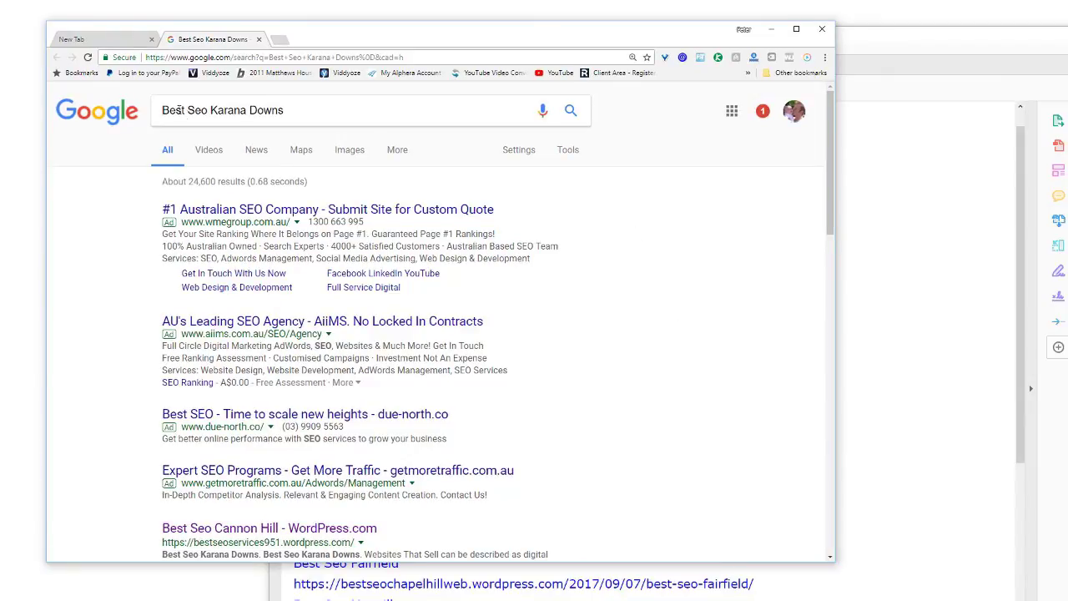
pyautogui.scroll(-5, 600, 353)
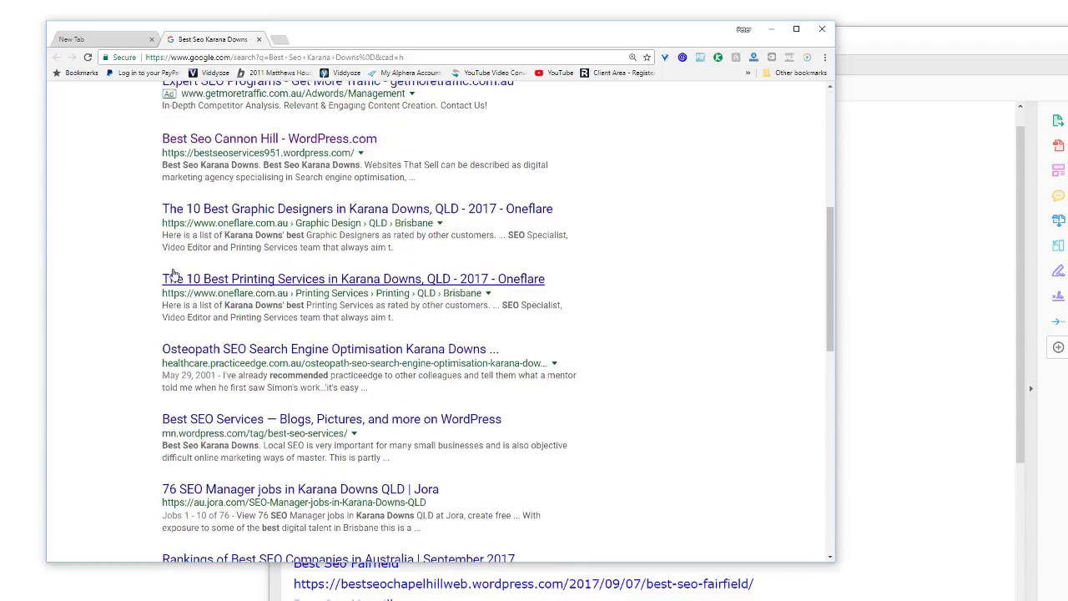
pyautogui.moveTo(164, 153); pyautogui.dragTo(371, 158)
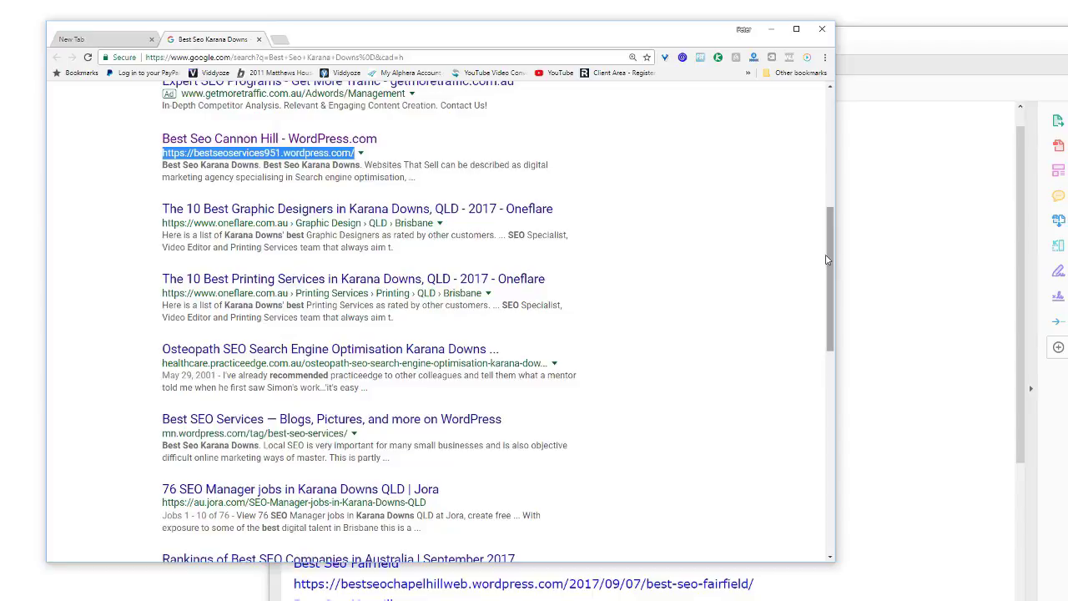
# - Return to the PDF report, open the Google search for Best Seo Everton Hills and look through its results
pyautogui.click(906, 249)
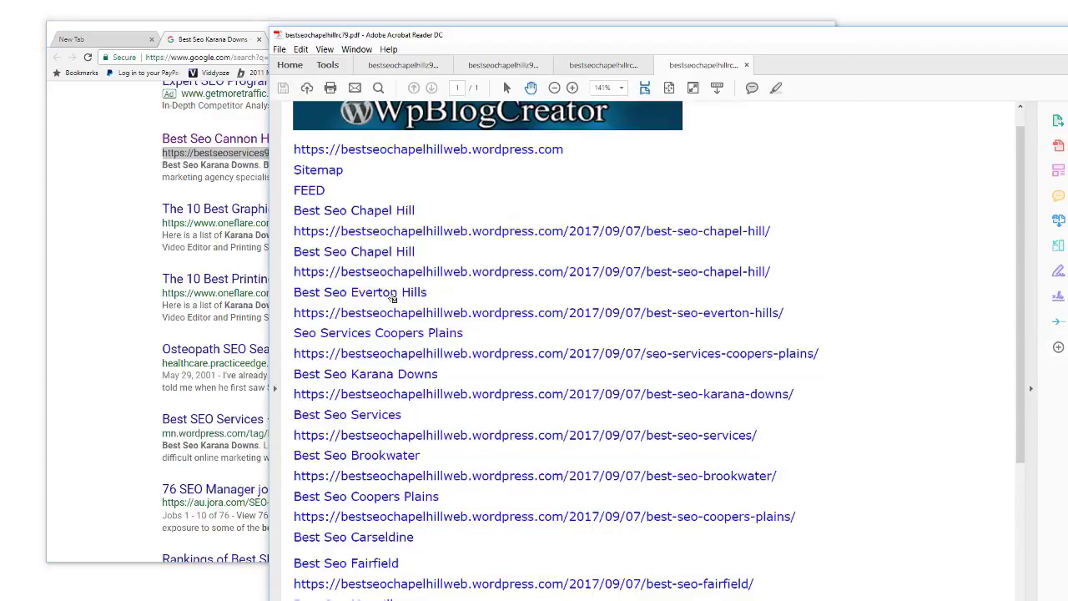
pyautogui.click(392, 298)
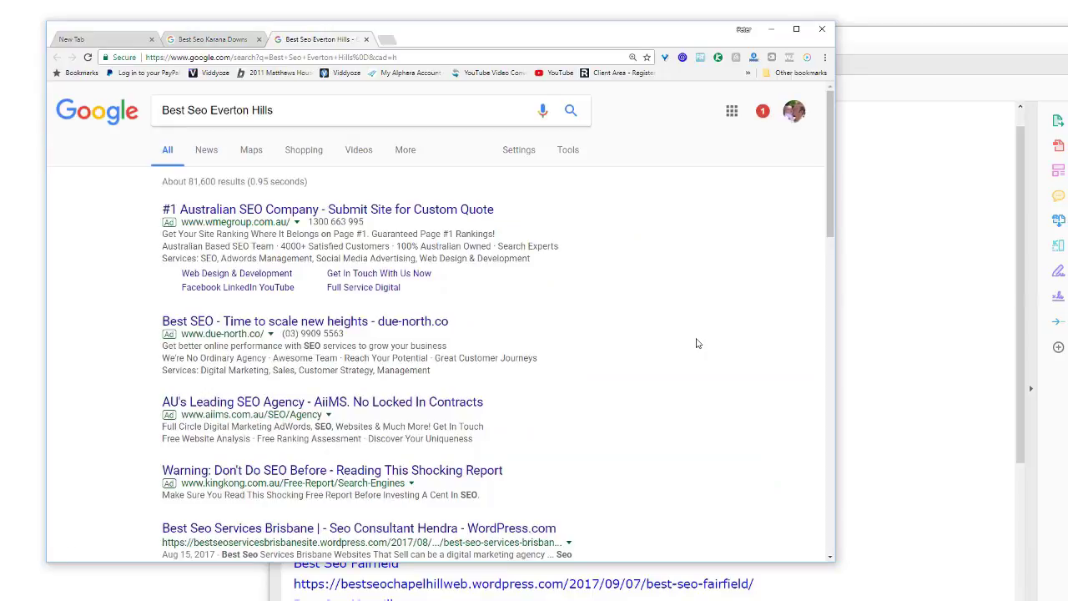
pyautogui.scroll(-3, 697, 343)
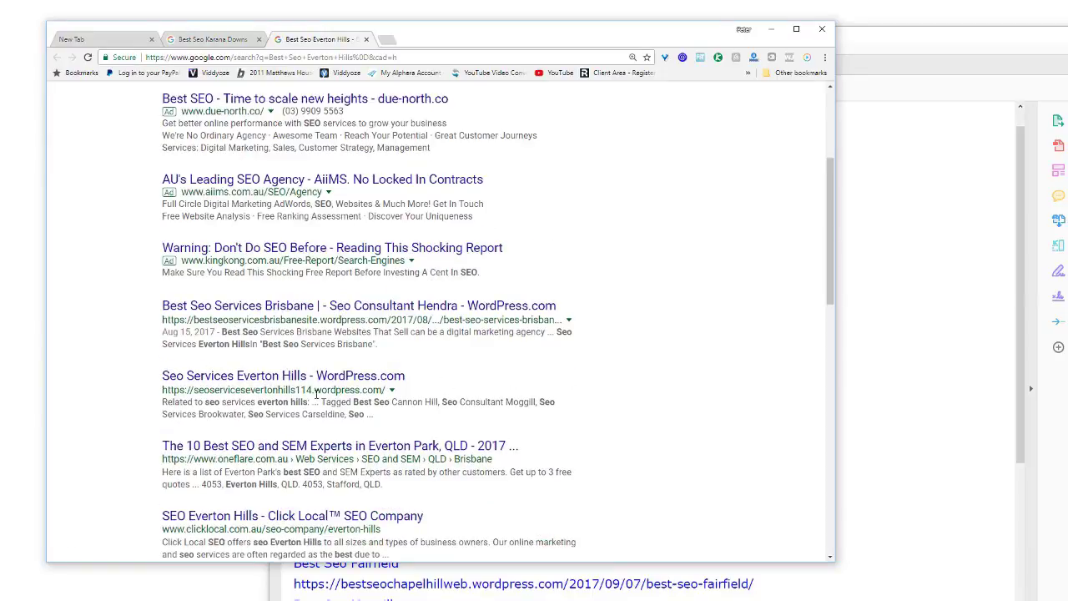
pyautogui.click(194, 259)
# - Go back to the Karana Downs search, shorten its query to Seo Karana Downs, and examine the rankings of the results
pyautogui.hotkey('ctrl', 'shift', 'Tab')
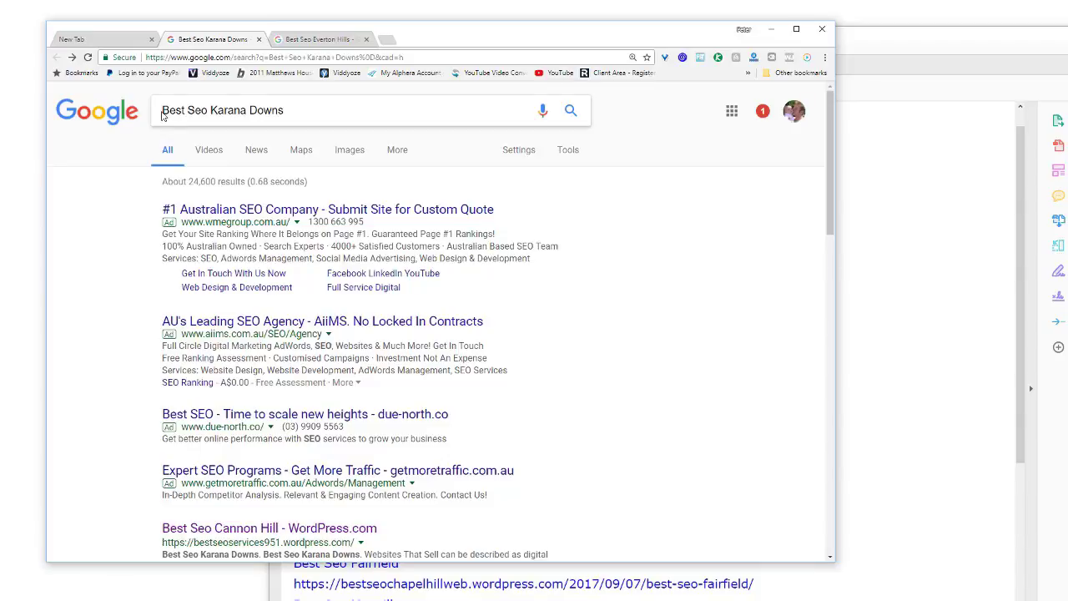
pyautogui.moveTo(188, 111); pyautogui.dragTo(128, 109)
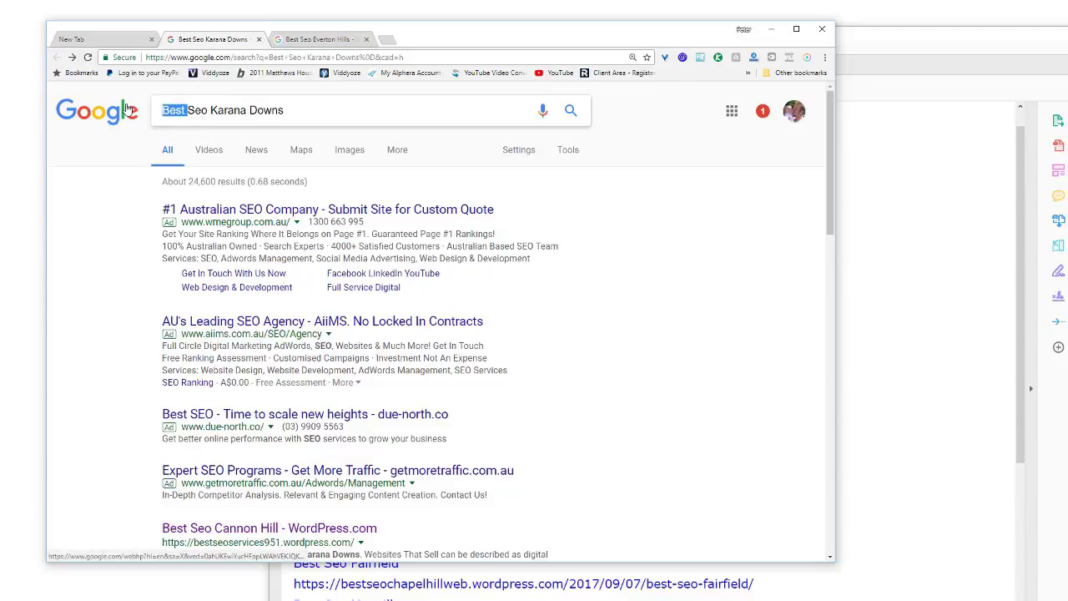
pyautogui.press('BackSpace')
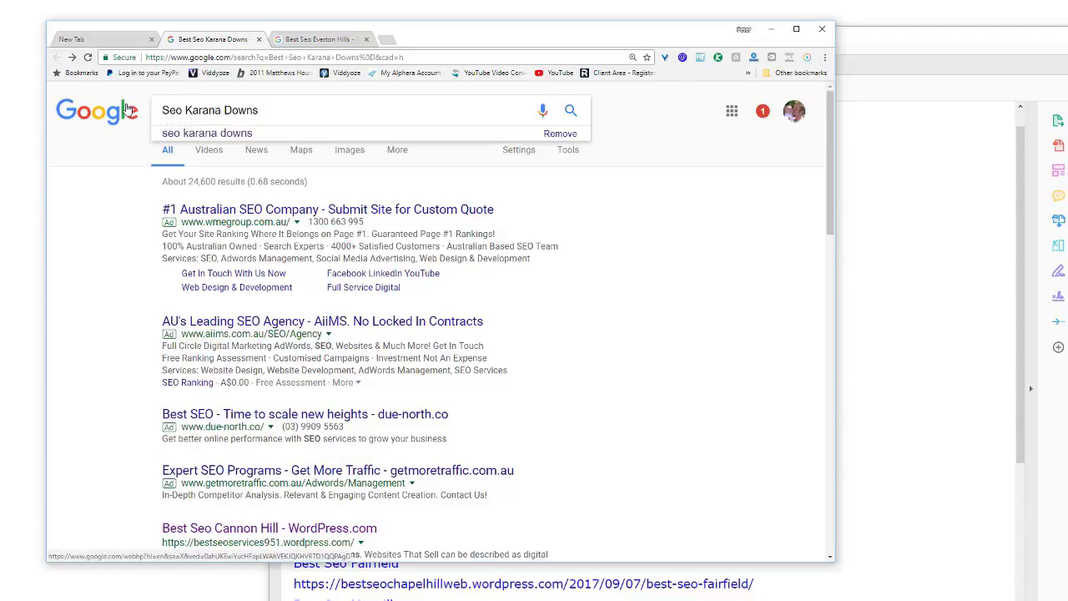
pyautogui.press('Return')
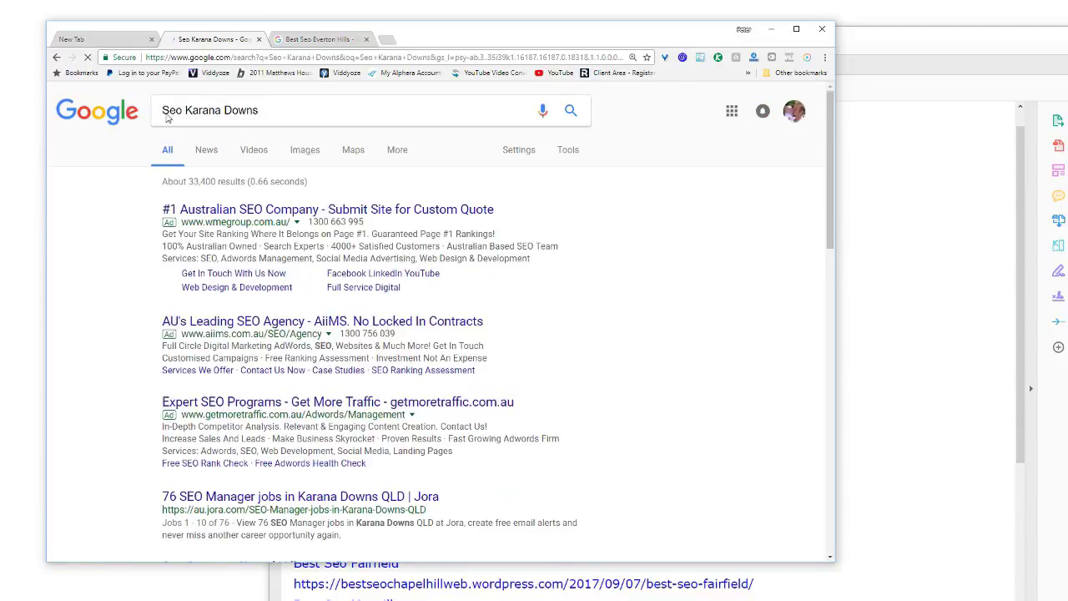
pyautogui.scroll(-1, 449, 287)
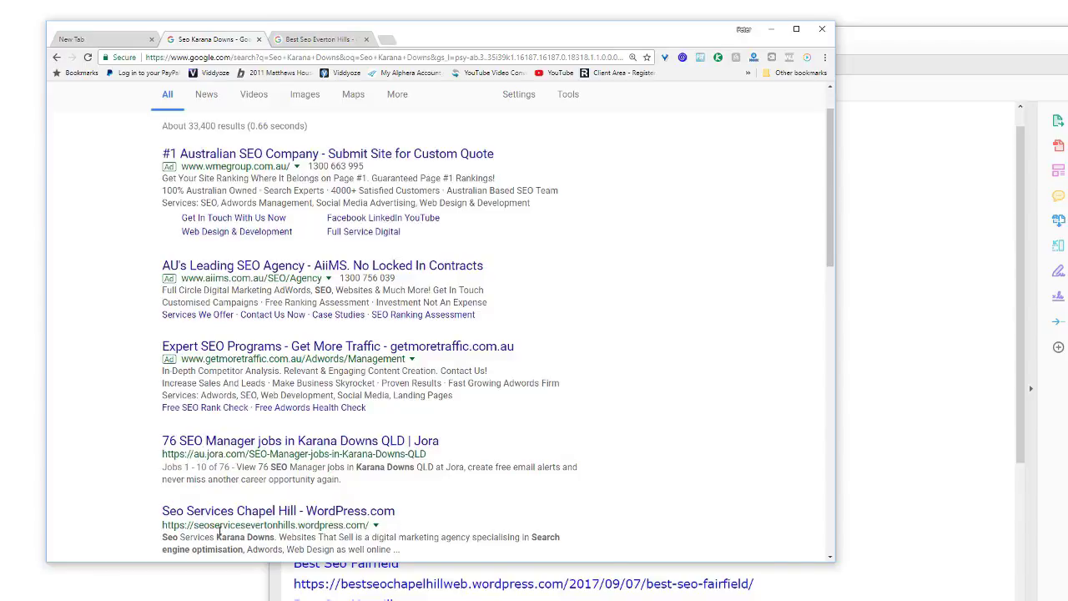
pyautogui.scroll(-1, 219, 529)
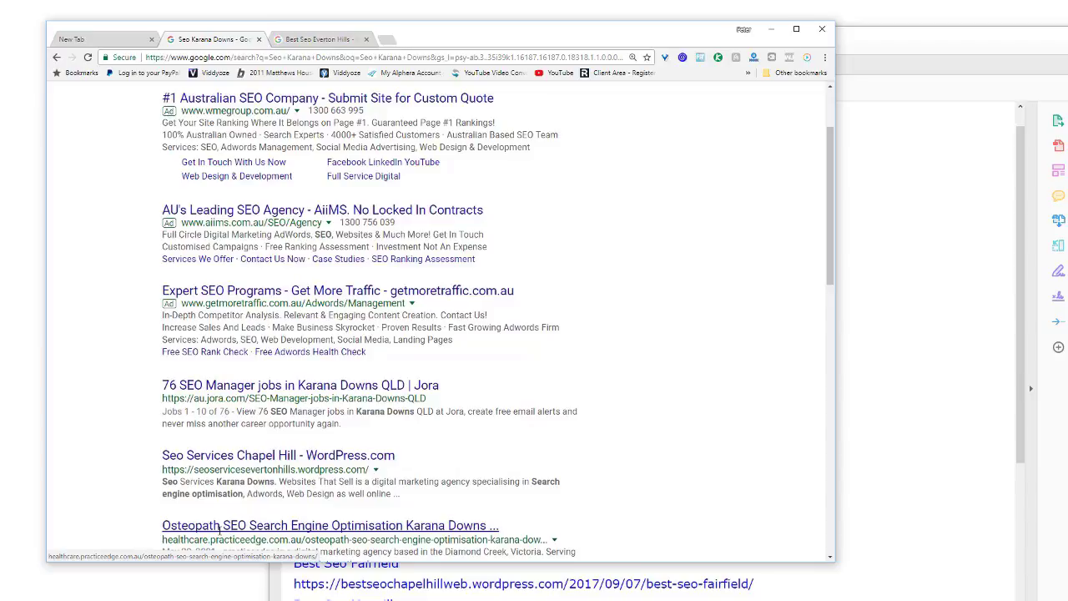
pyautogui.scroll(-1, 219, 529)
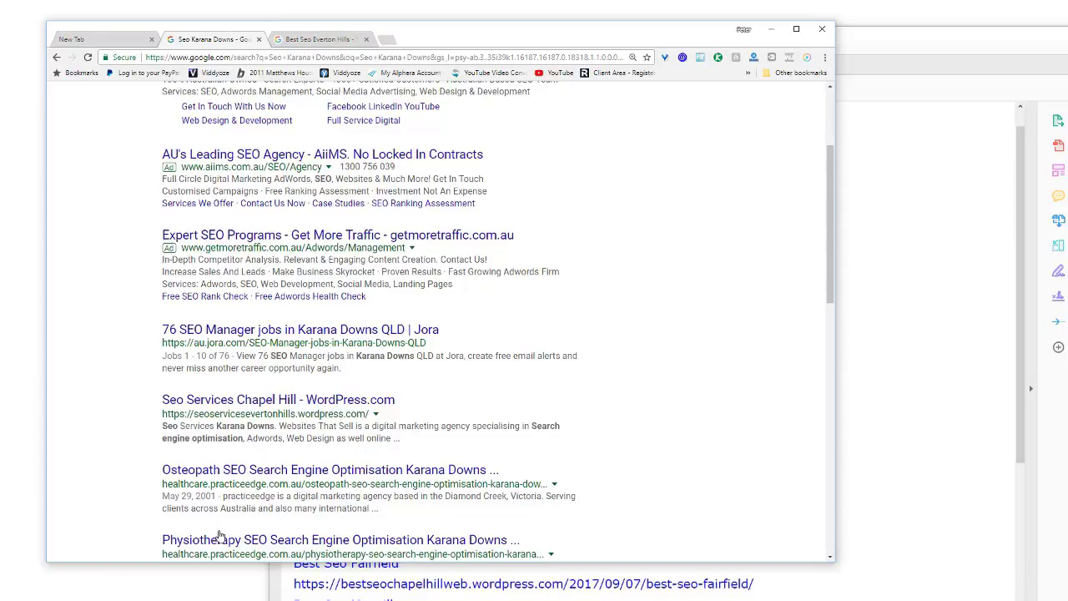
pyautogui.scroll(-1, 220, 534)
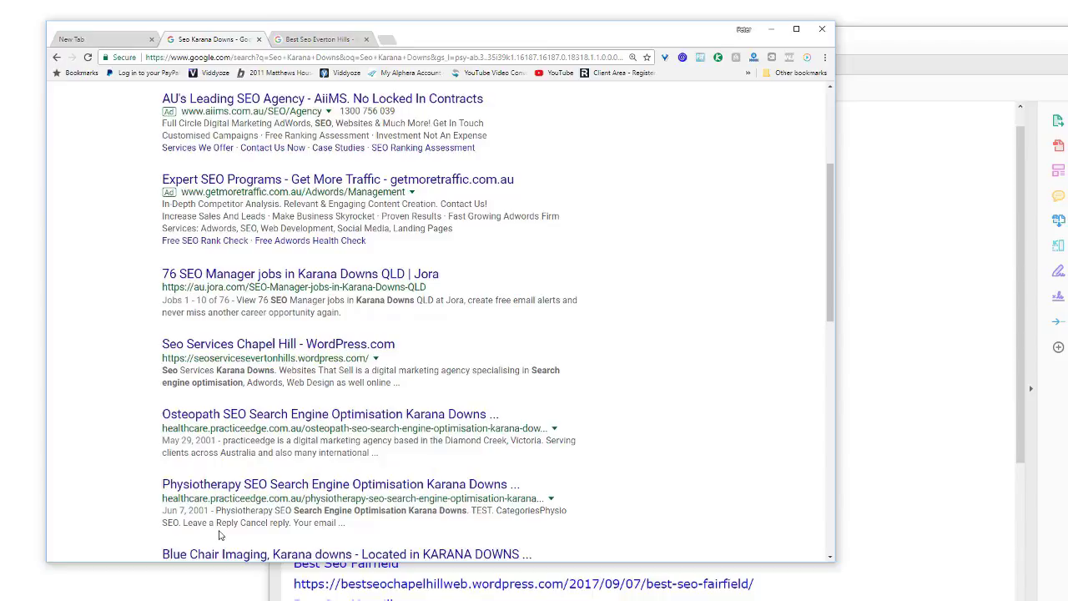
pyautogui.scroll(-1, 220, 534)
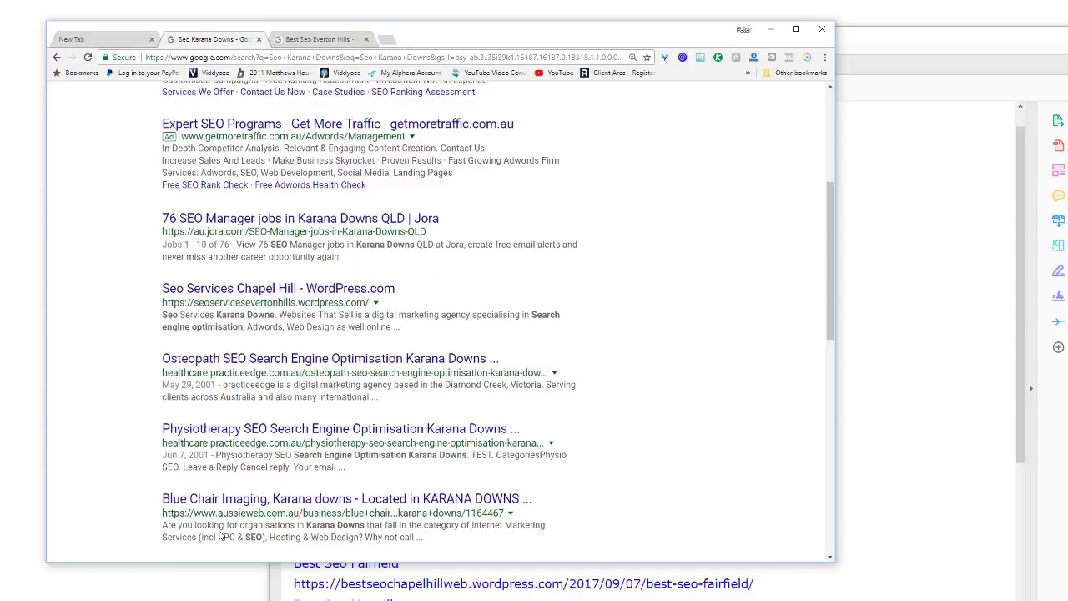
# - Return to the PDF report and open the Google search for Best Seo Brookwater
pyautogui.hotkey('alt', 'Tab')
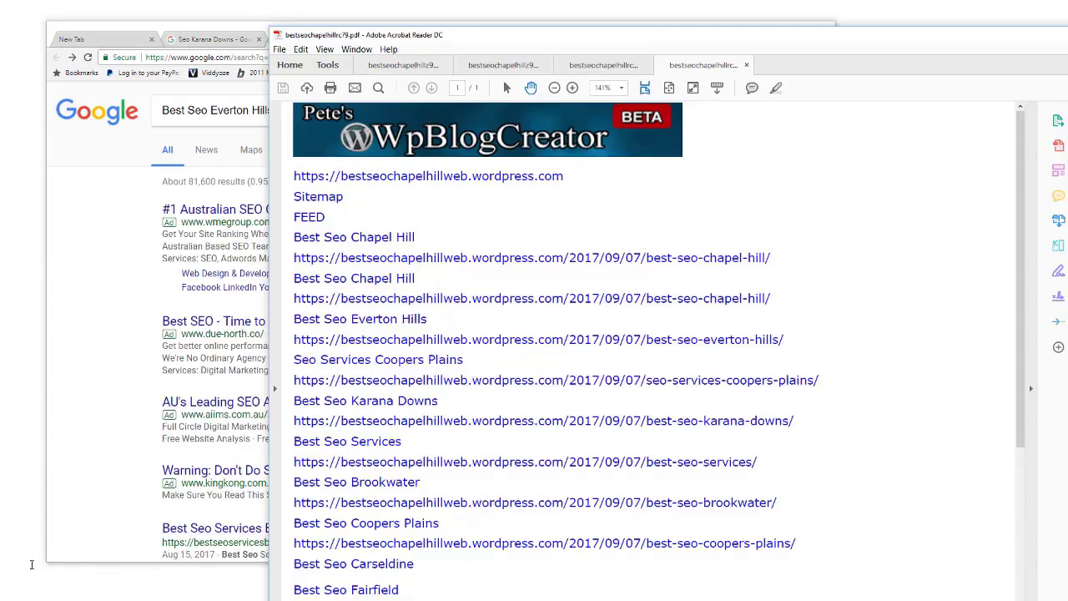
pyautogui.click(381, 483)
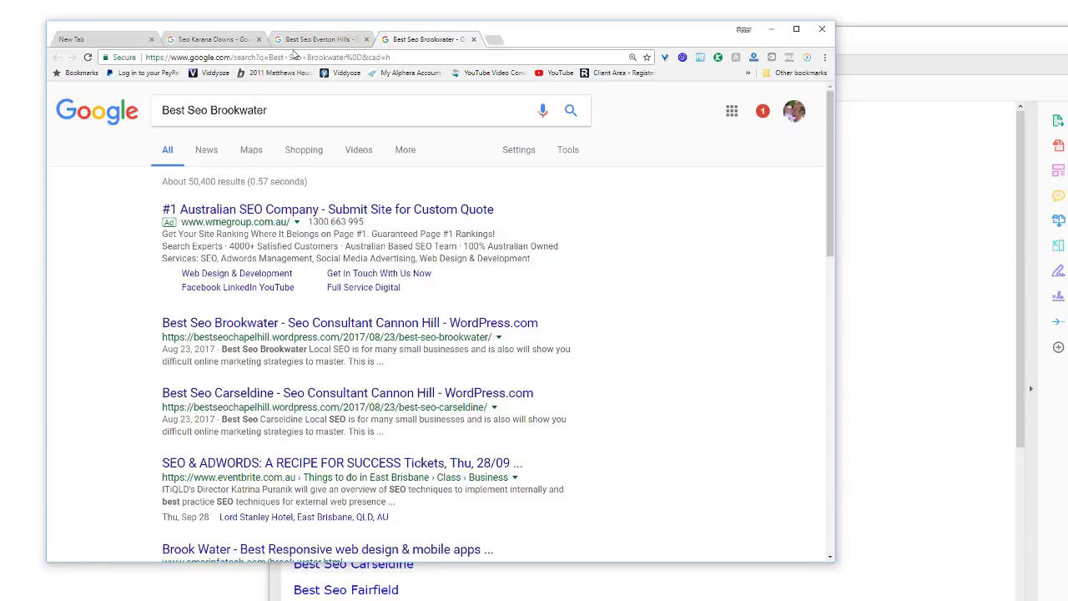
# - Highlight the addresses of the Best Seo Brookwater and Best Seo Carseldine WordPress results and the query word Brookwater, and look through the results
pyautogui.moveTo(197, 337); pyautogui.dragTo(244, 337)
pyautogui.moveTo(202, 407); pyautogui.dragTo(263, 406)
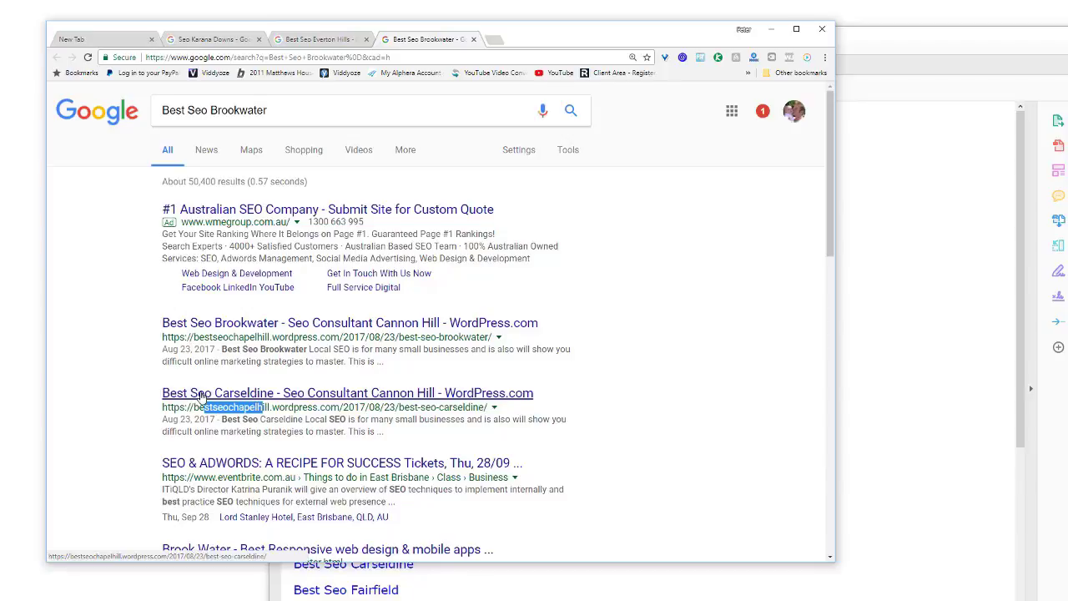
pyautogui.click(213, 109)
pyautogui.doubleClick(214, 109)
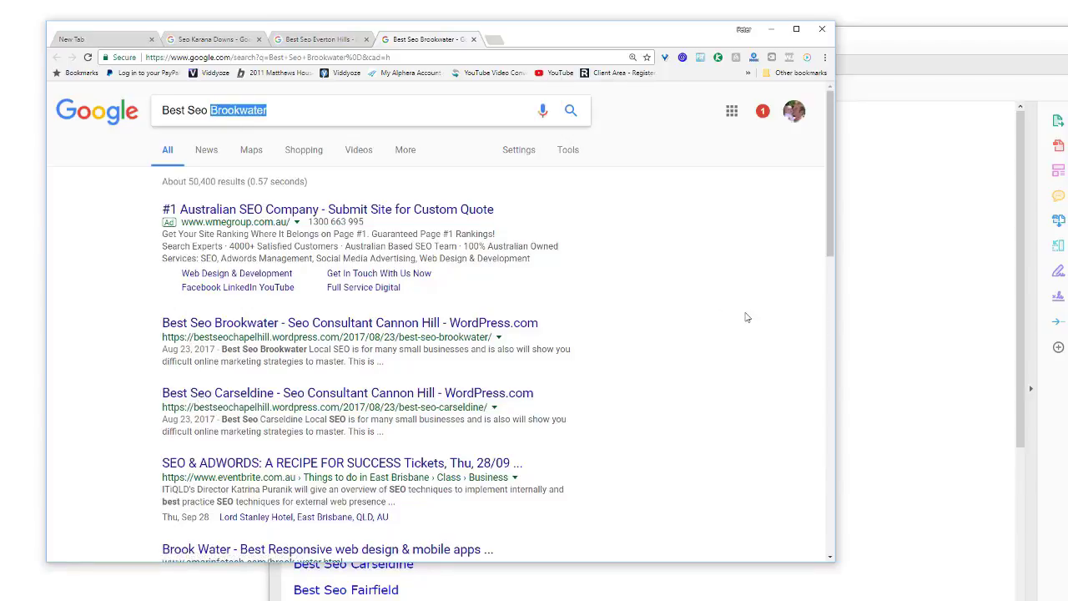
pyautogui.moveTo(830, 164); pyautogui.dragTo(832, 195)
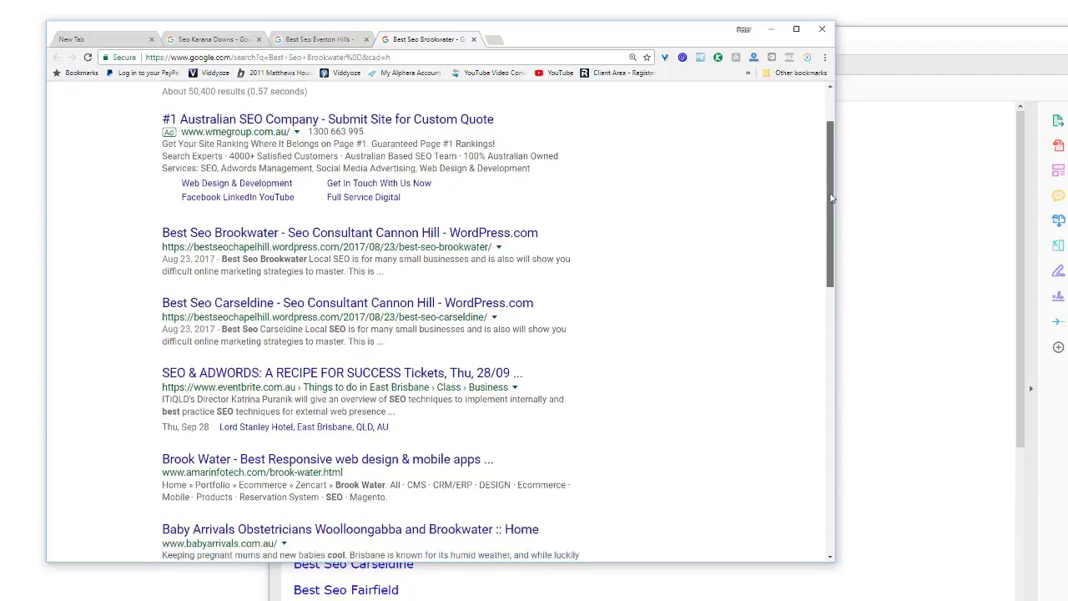
pyautogui.scroll(2, 830, 194)
# - From the PDF report, open the Google search for Best Seo Coopers Plains and highlight part of the Best Seo Brookwater WordPress result's address
pyautogui.click(888, 236)
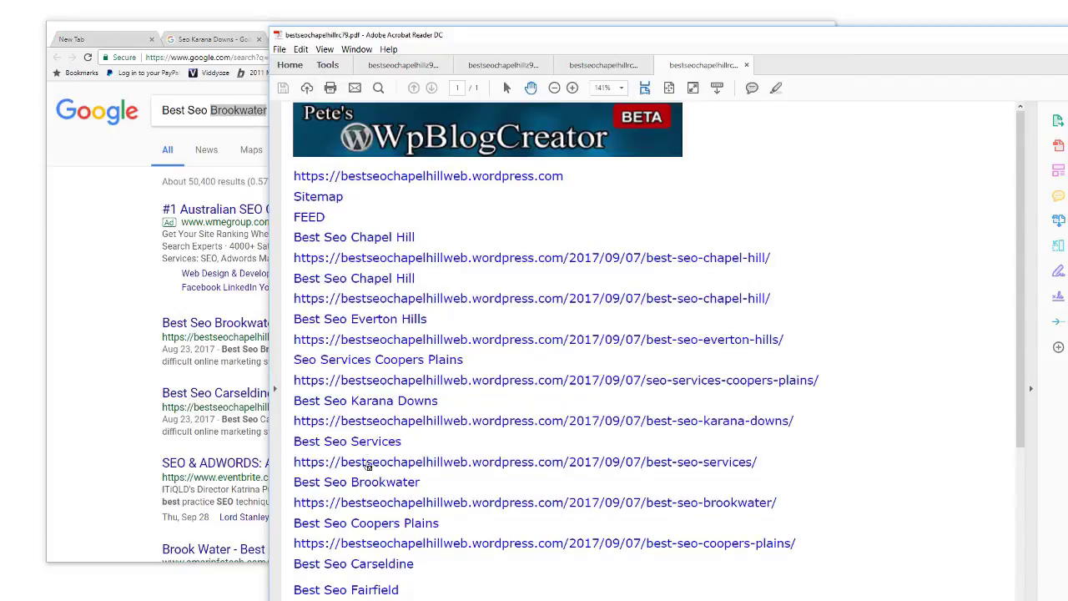
pyautogui.scroll(-1, 372, 500)
pyautogui.click(403, 499)
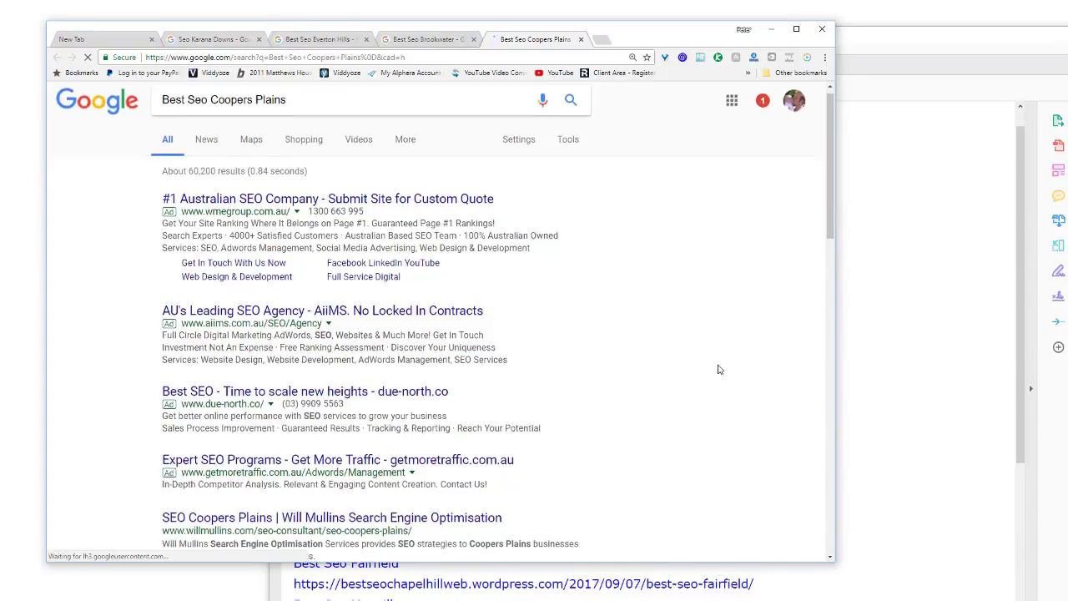
pyautogui.scroll(-3, 719, 369)
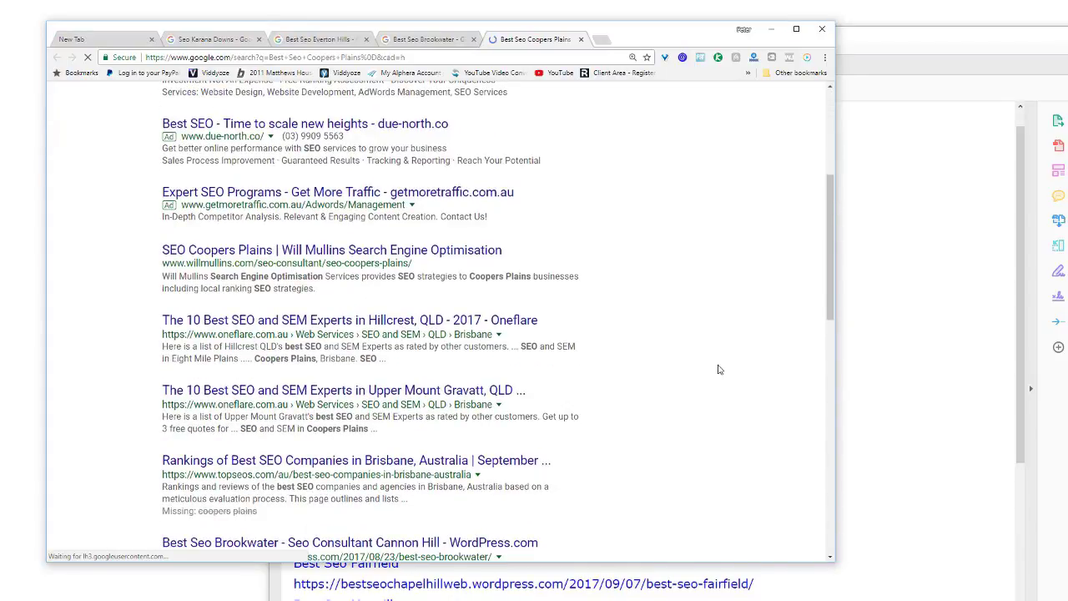
pyautogui.scroll(-1, 720, 369)
pyautogui.scroll(-1, 719, 369)
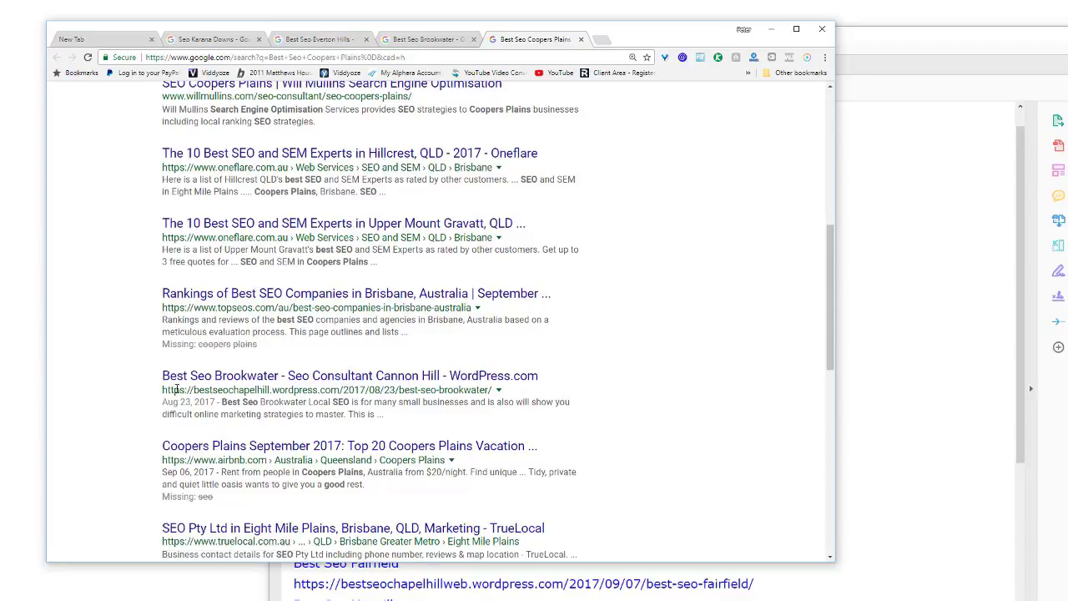
pyautogui.moveTo(178, 389); pyautogui.dragTo(234, 389)
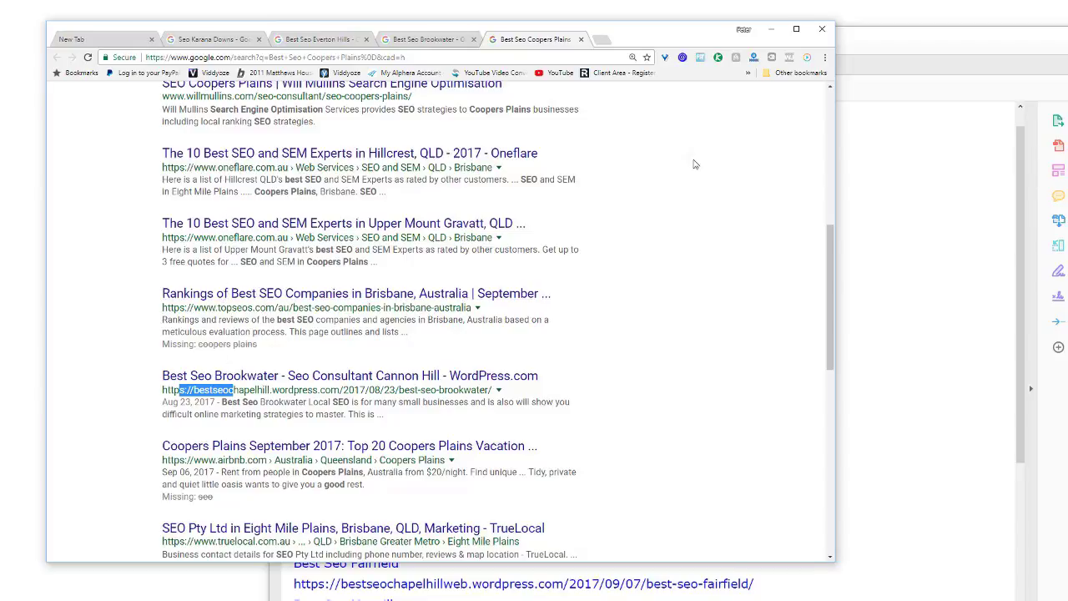
pyautogui.scroll(1, 702, 197)
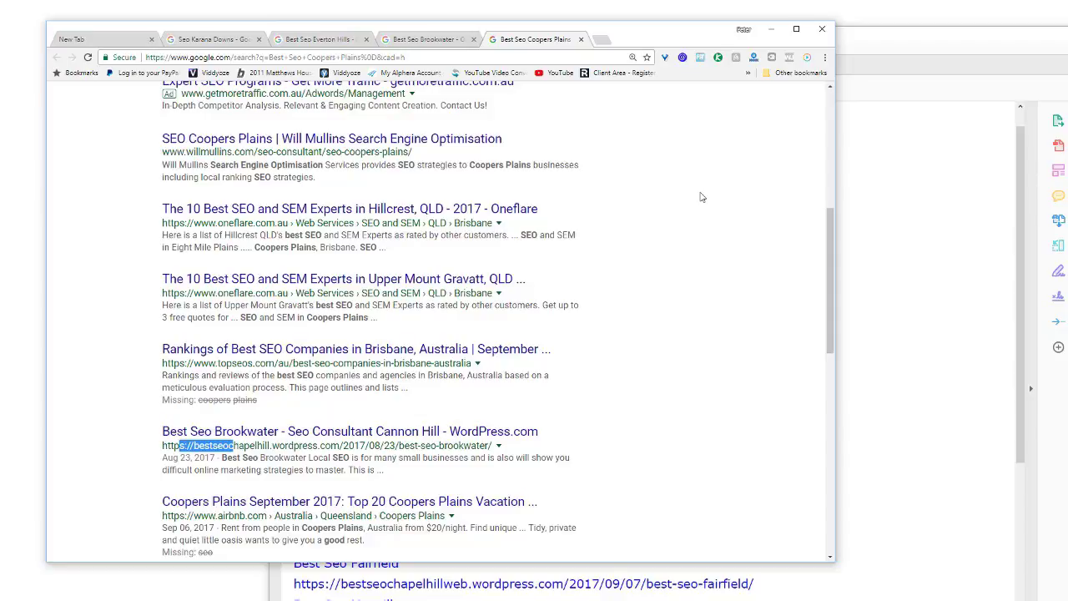
pyautogui.scroll(1, 700, 197)
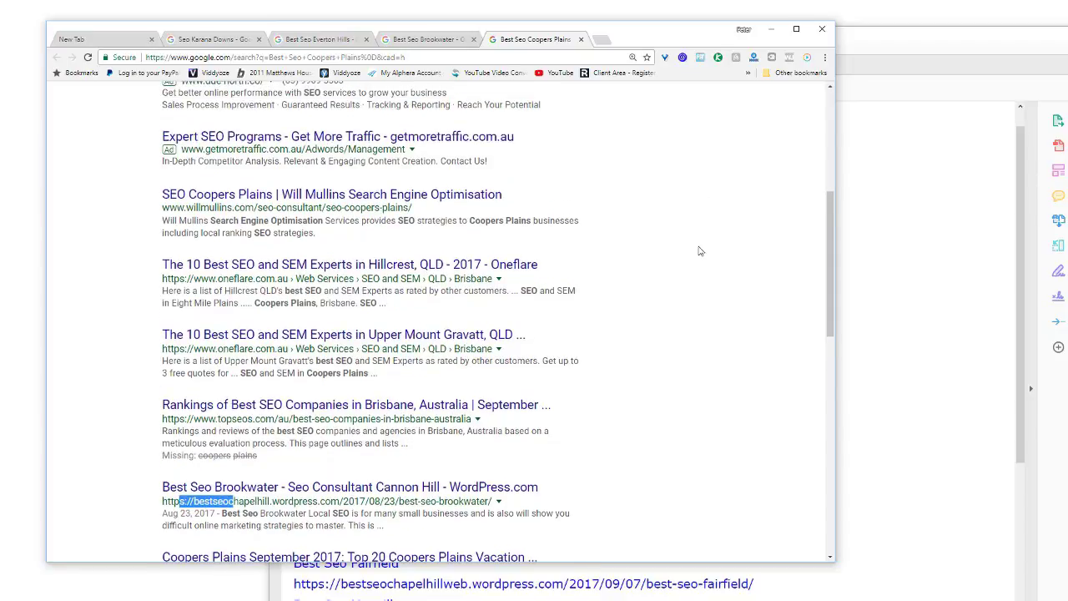